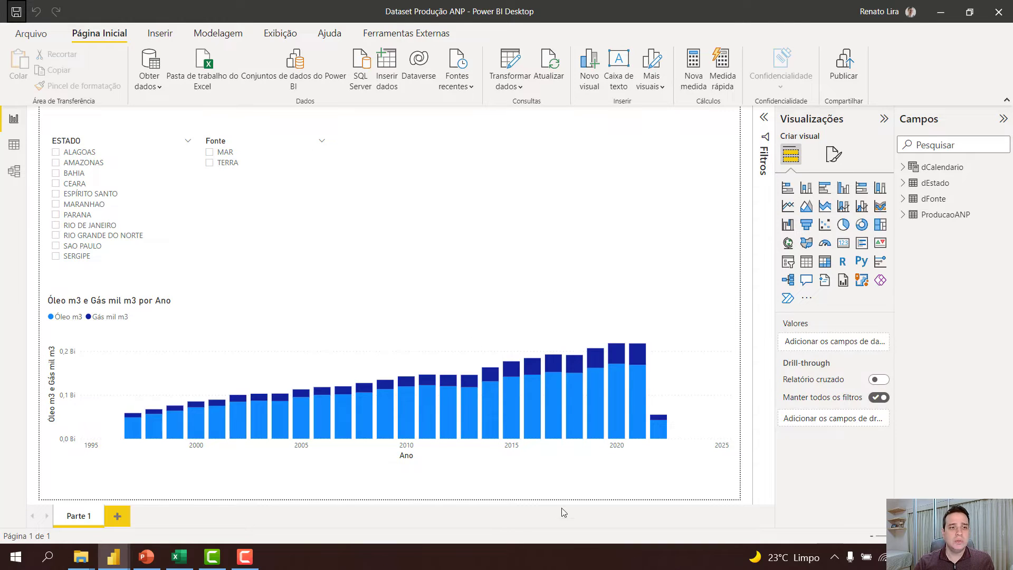
Step: Set the cross-filter direction of the ProducaoANP–dEstado relationship to Único and centre the ProducaoANP table below dFonte in the model diagram
left_click(19, 179)
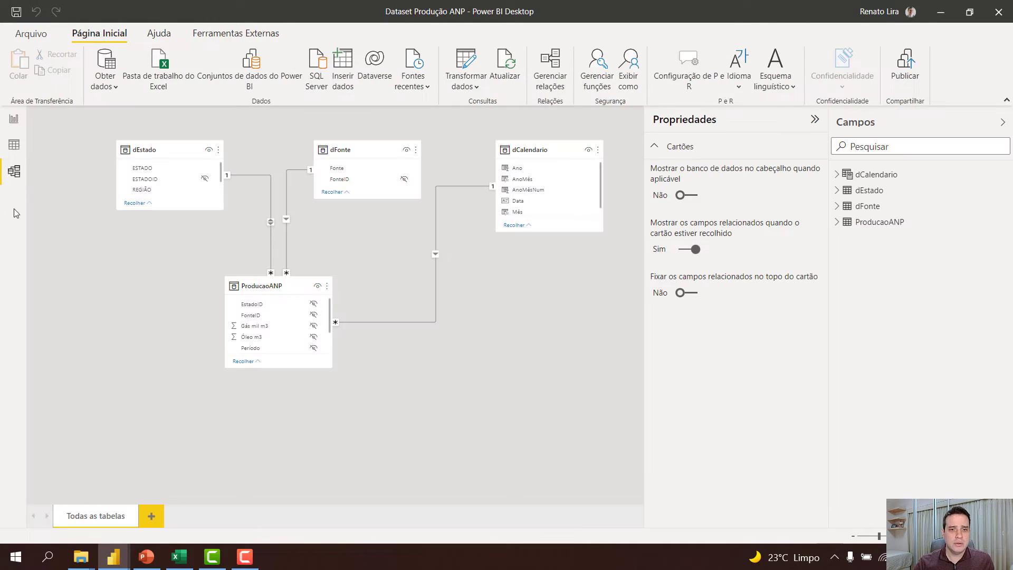
left_click_drag(331, 286, 341, 286)
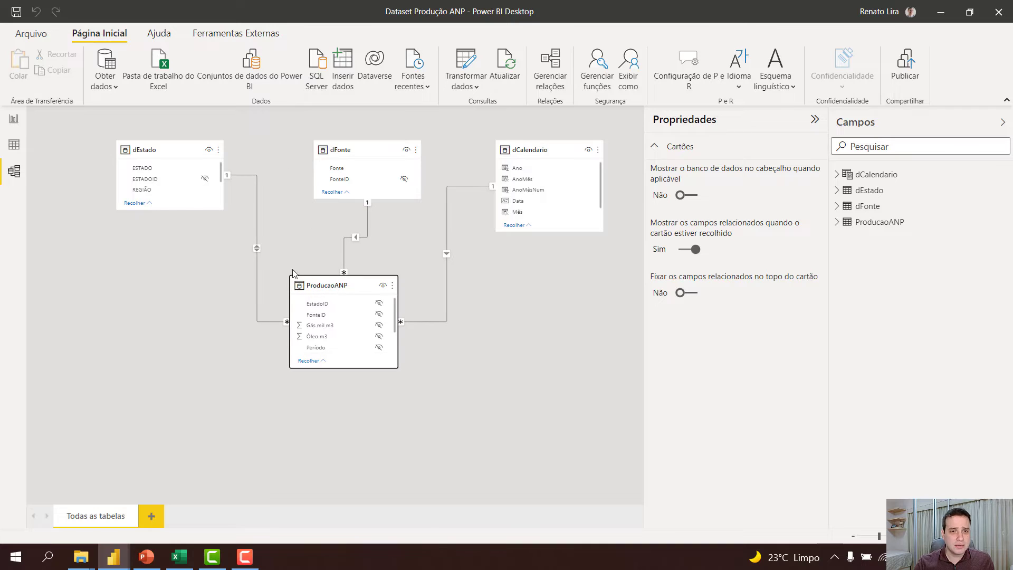
left_click(258, 271)
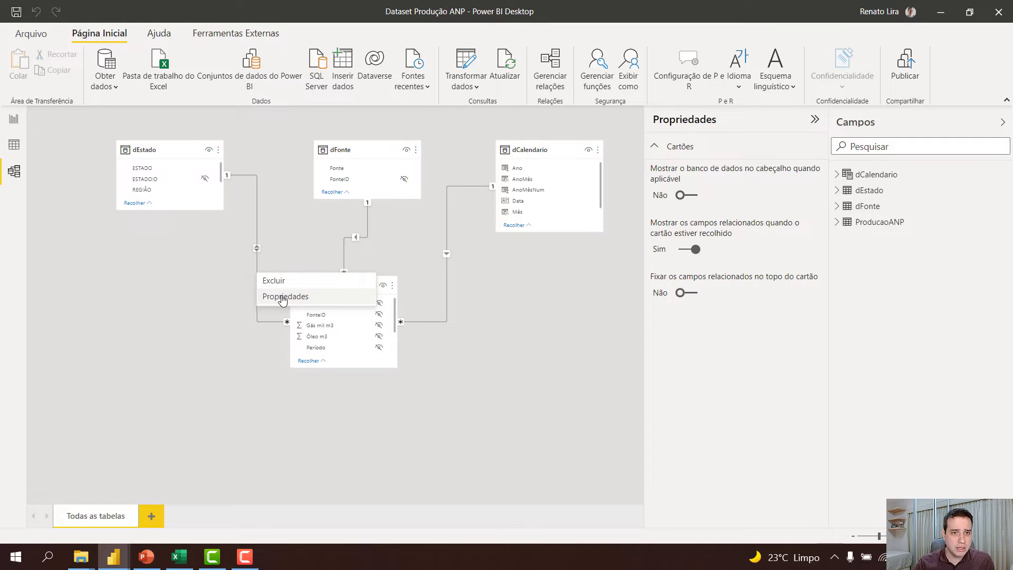
left_click(486, 348)
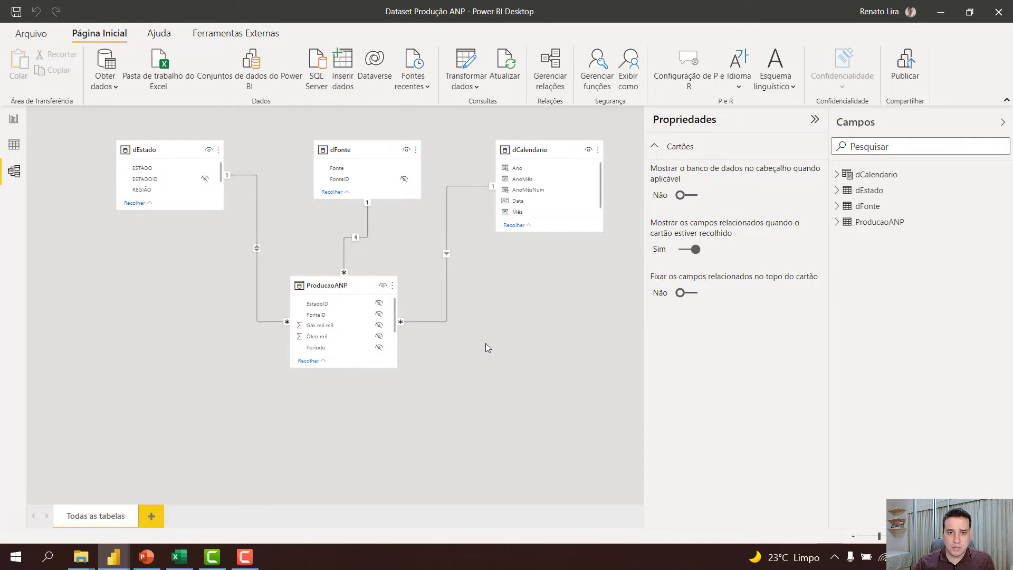
left_click(540, 374)
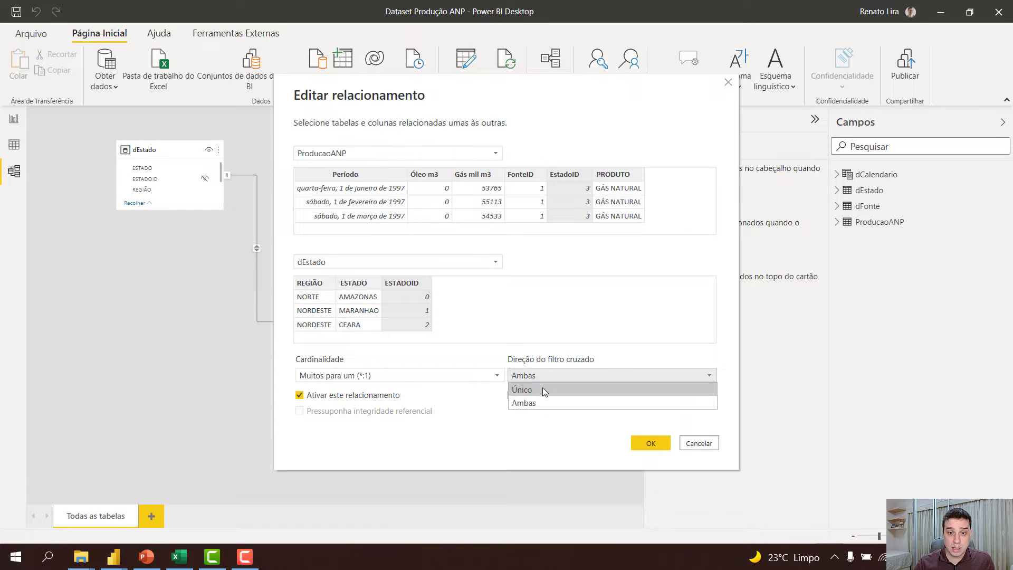
left_click(542, 389)
left_click(655, 443)
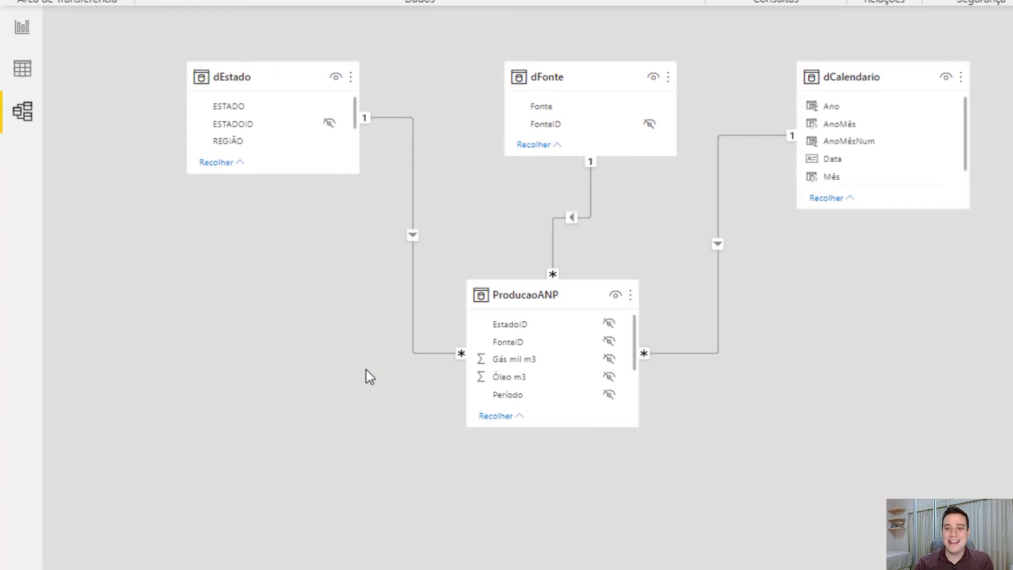
left_click_drag(538, 298, 576, 294)
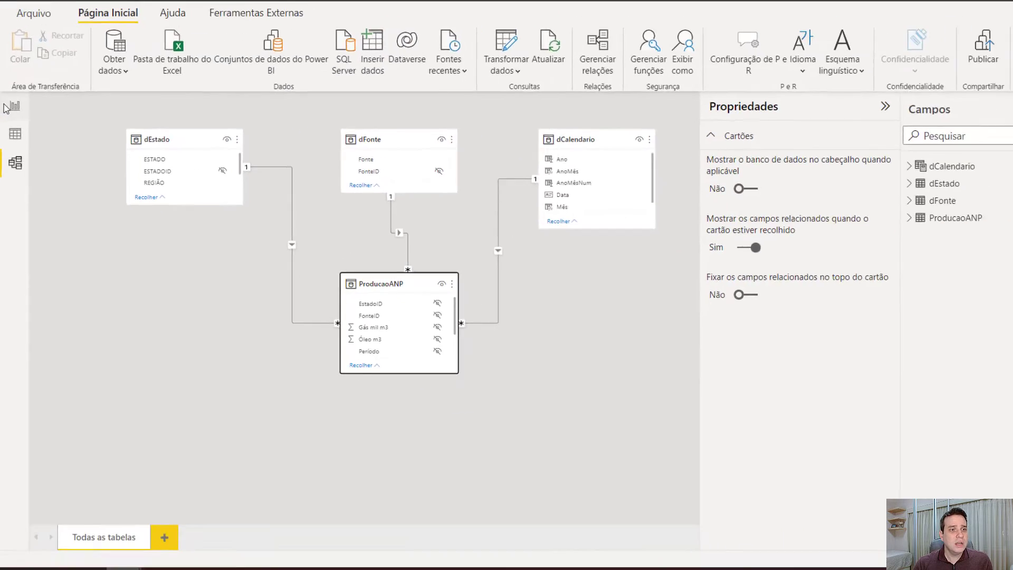
Step: Review the dataset file's report page, model relationships and ProducaoANP table data
left_click(22, 26)
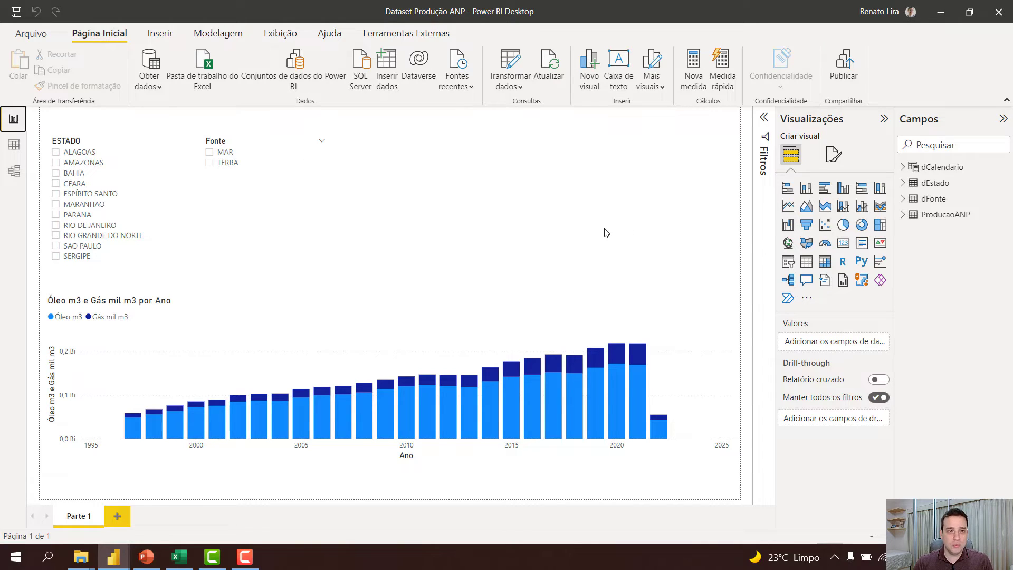
left_click(14, 171)
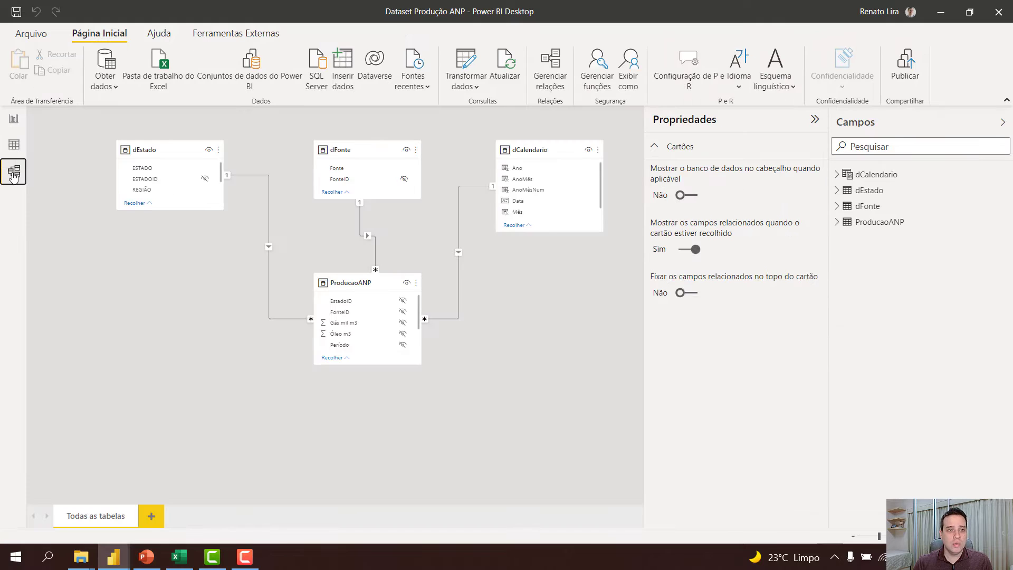
left_click(13, 151)
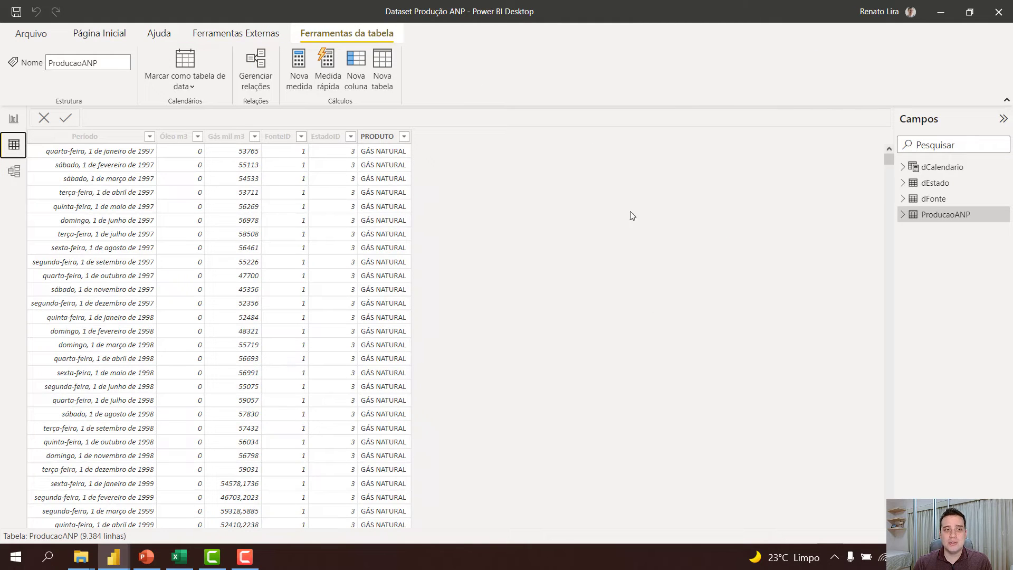
left_click(14, 119)
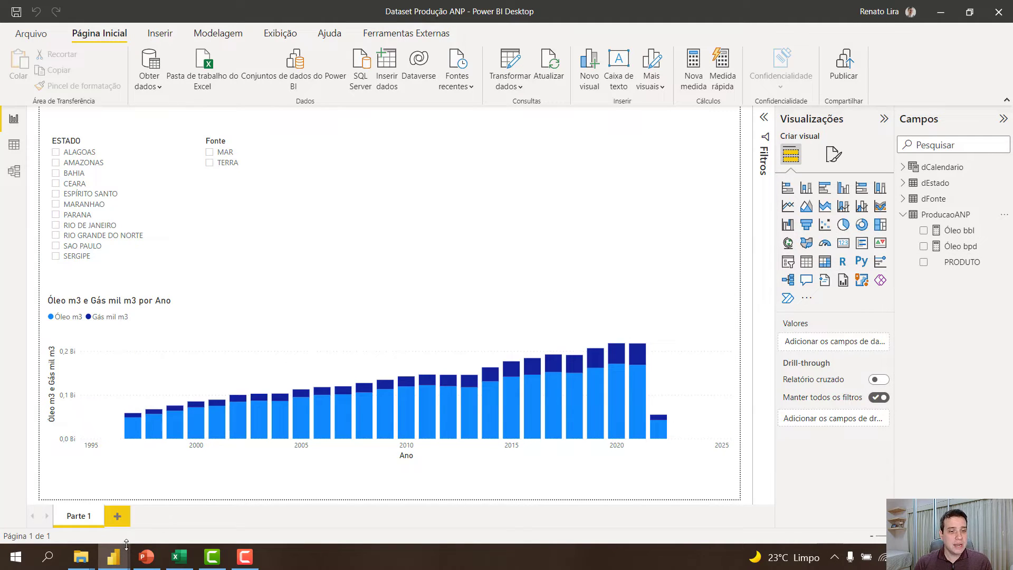
Step: Switch to the Relatório Produção ANP file, delete all its Power Query queries and groups, and apply the changes
left_click(190, 502)
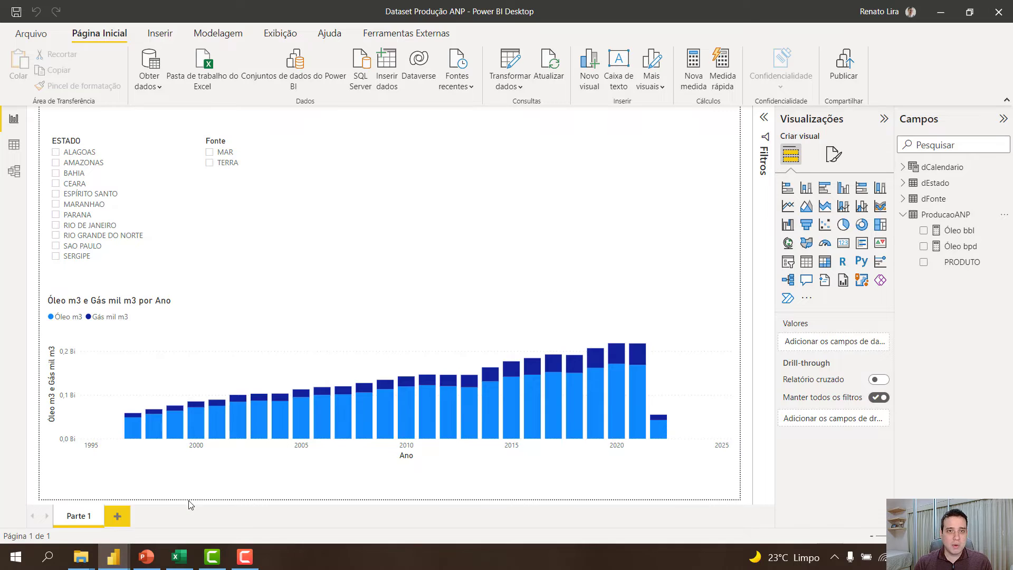
left_click(95, 502)
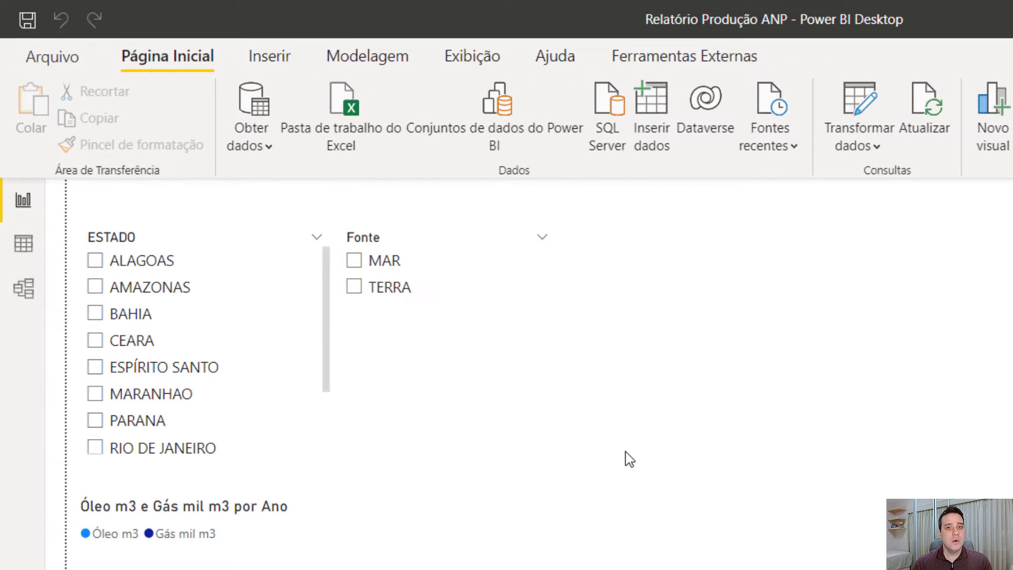
left_click(868, 100)
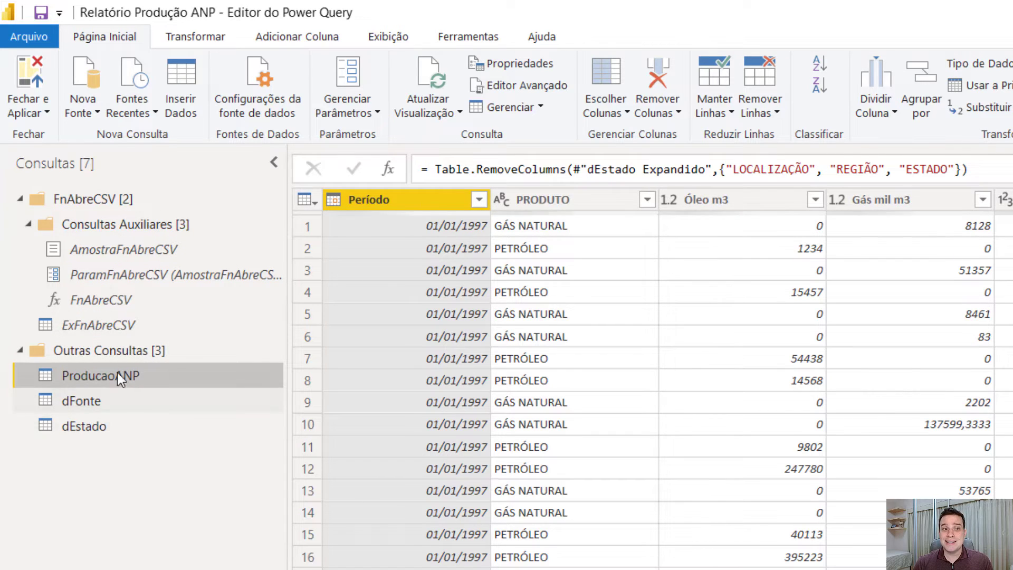
left_click(98, 203)
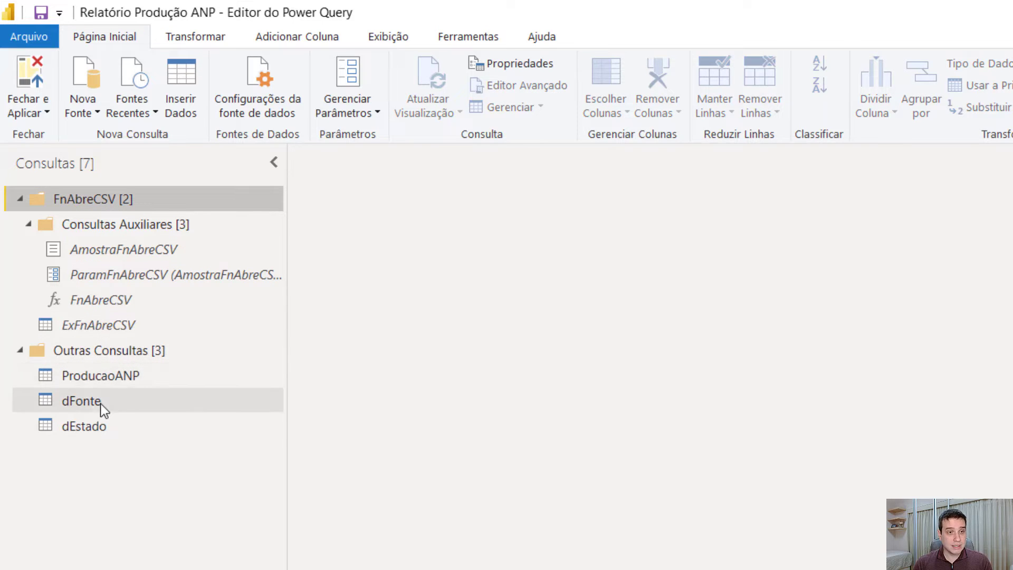
left_click(99, 425, "shift")
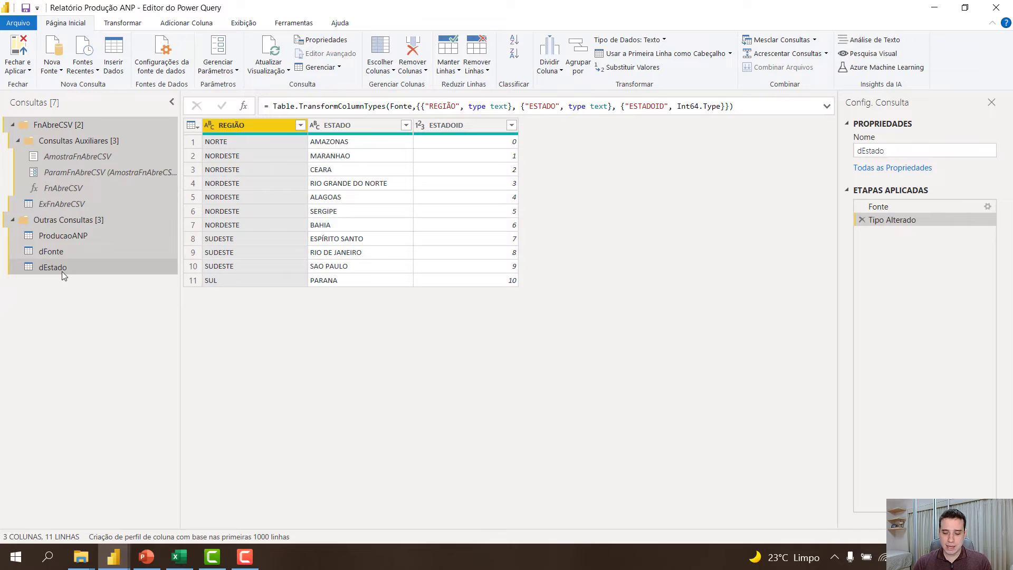
key("Delete")
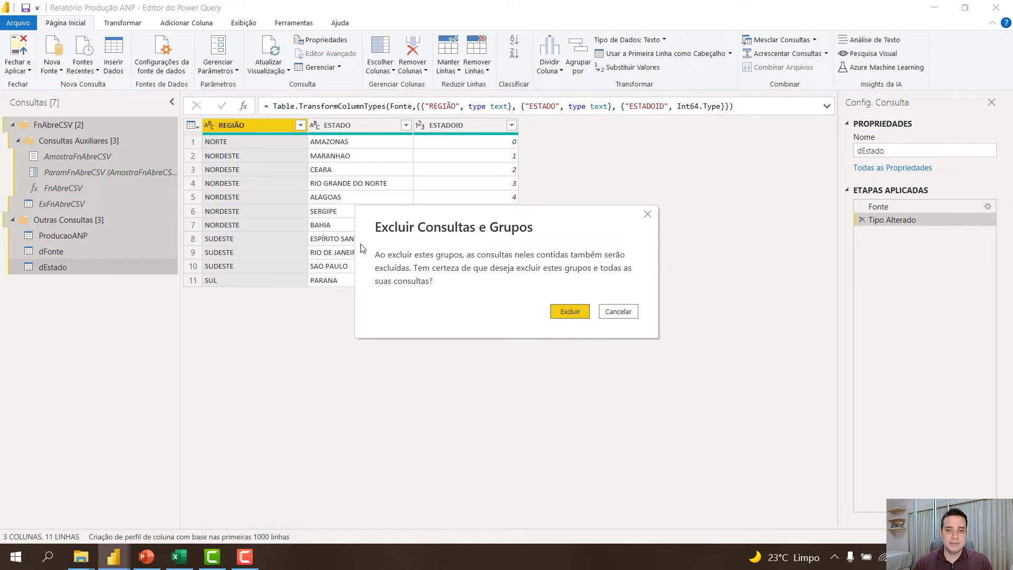
left_click(579, 315)
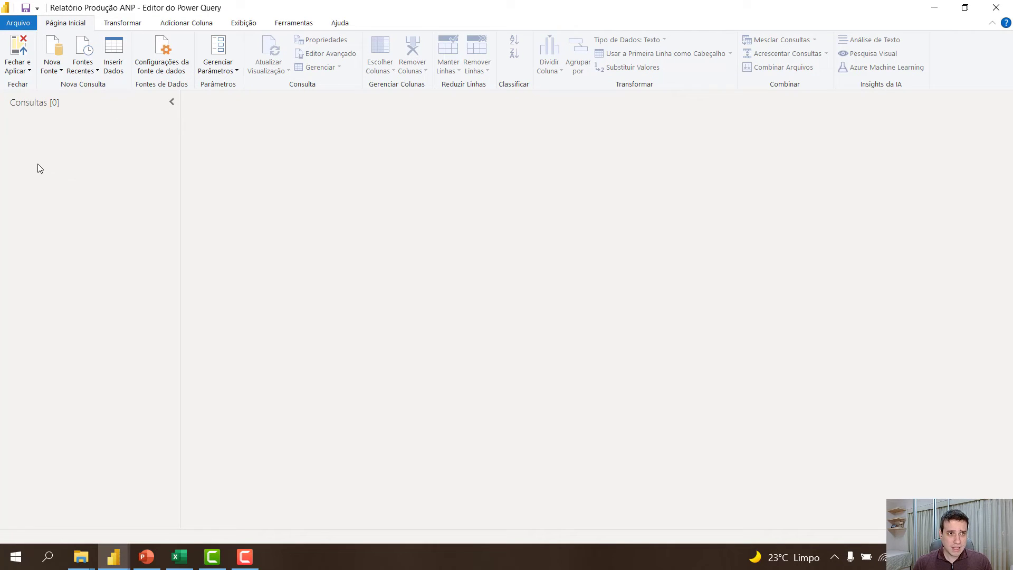
left_click(25, 53)
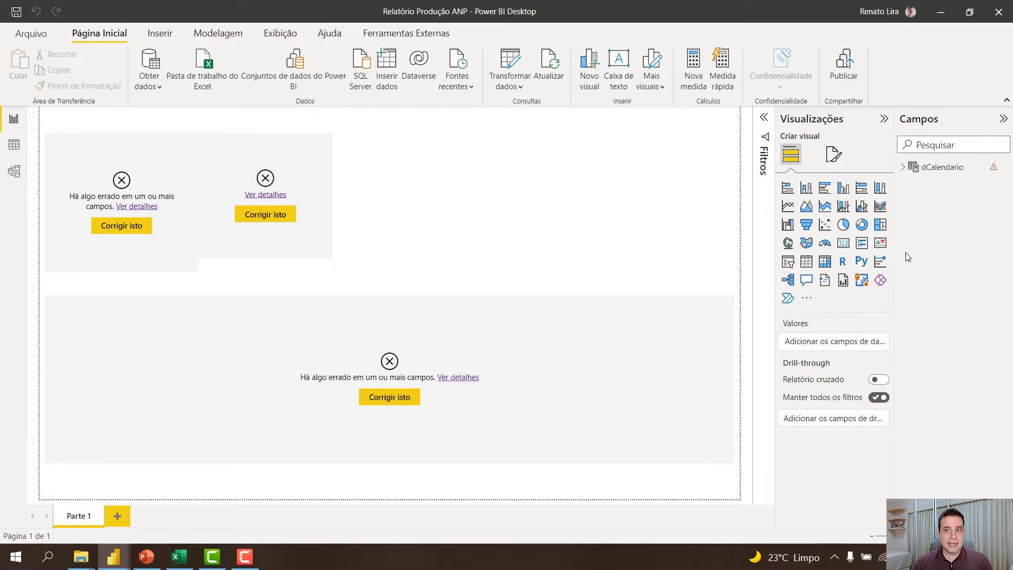
Step: Delete the remaining dCalendario table from the report file's model and return to the report page
left_click(942, 167)
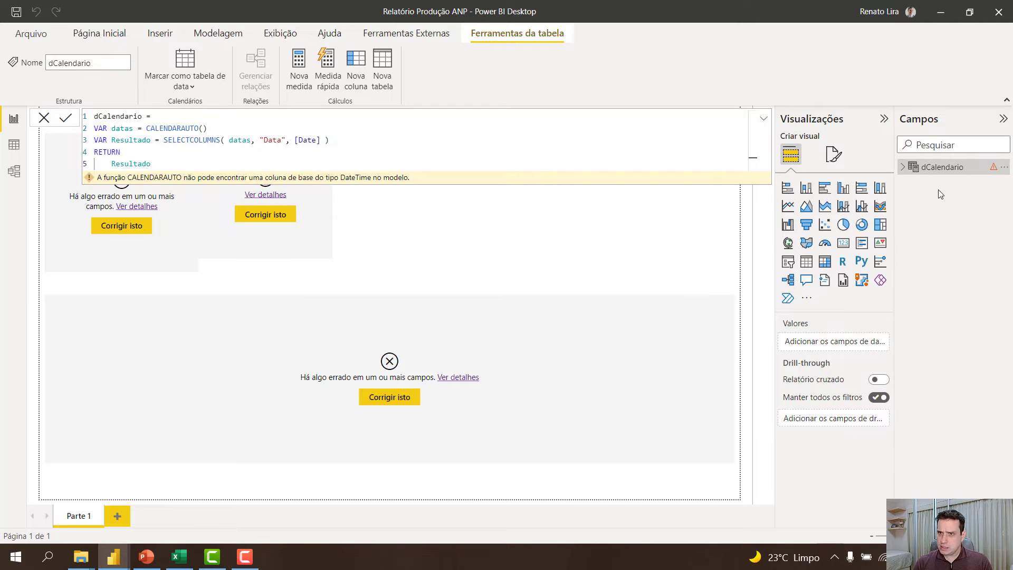
left_click(14, 172)
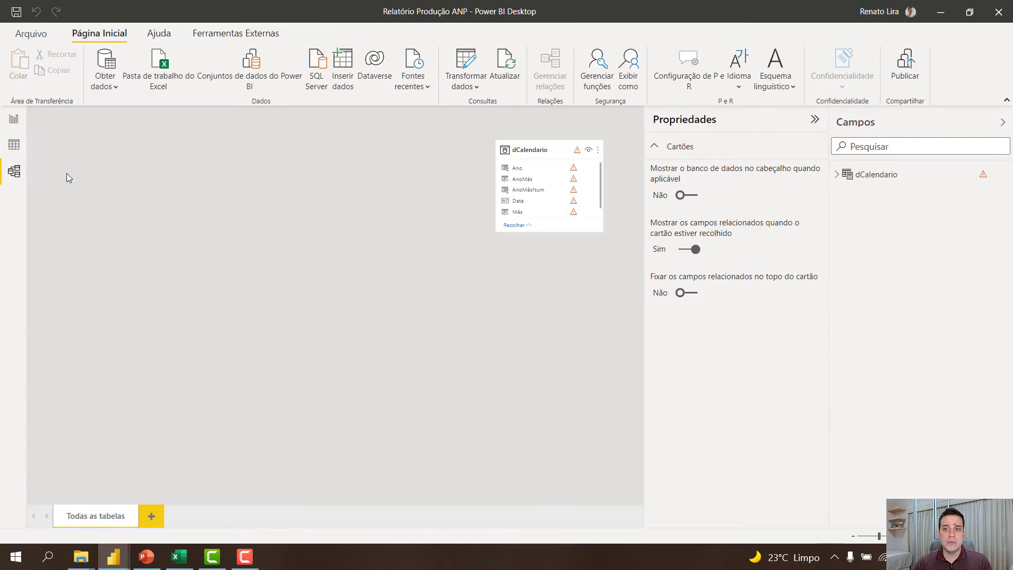
left_click(923, 177)
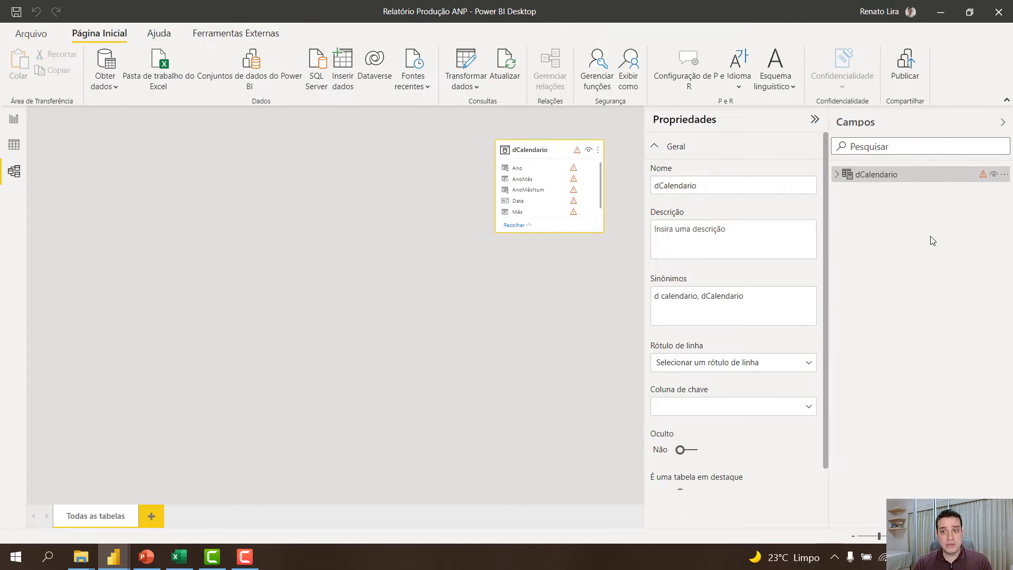
right_click(937, 178)
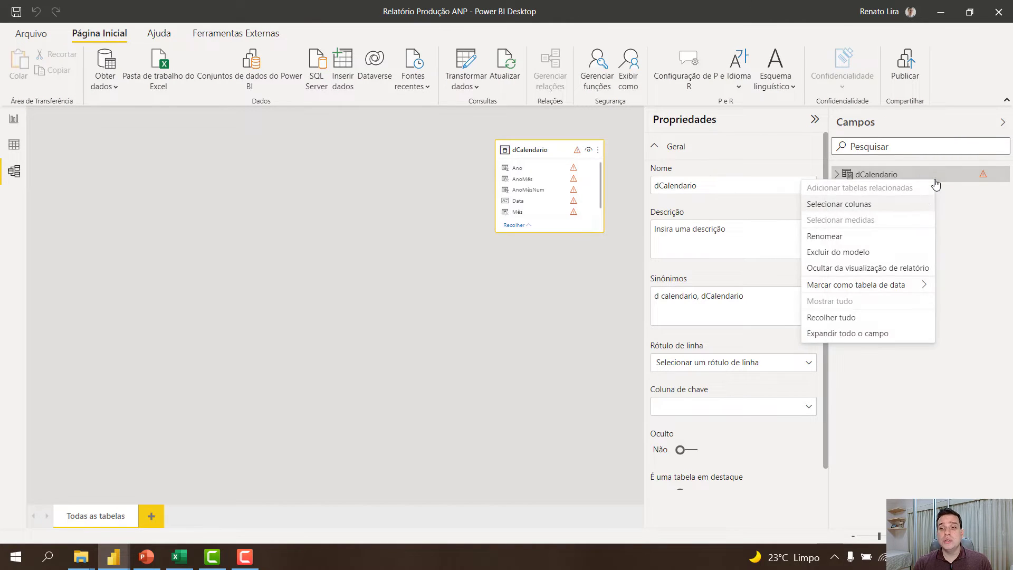
left_click(871, 252)
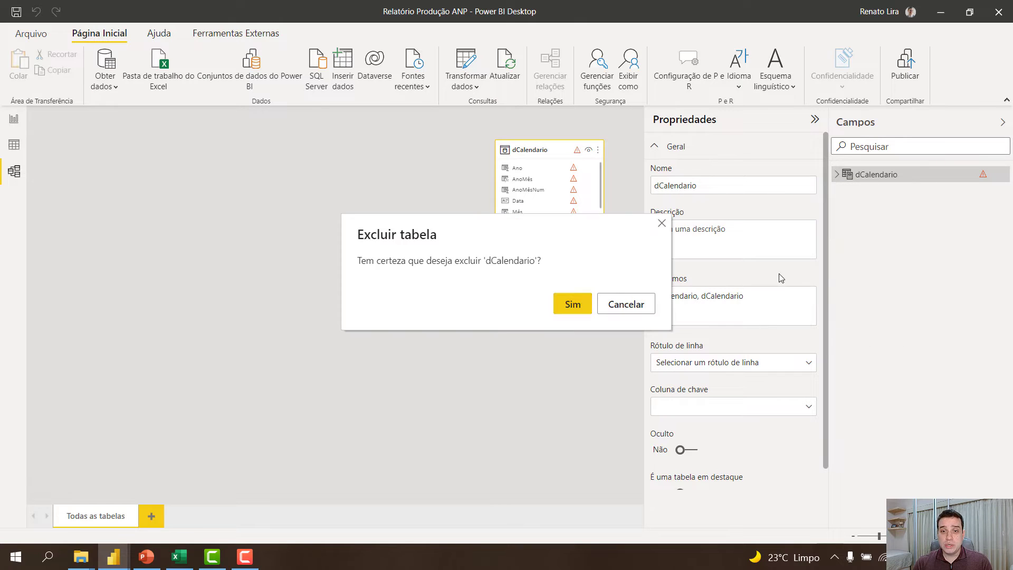
left_click(571, 309)
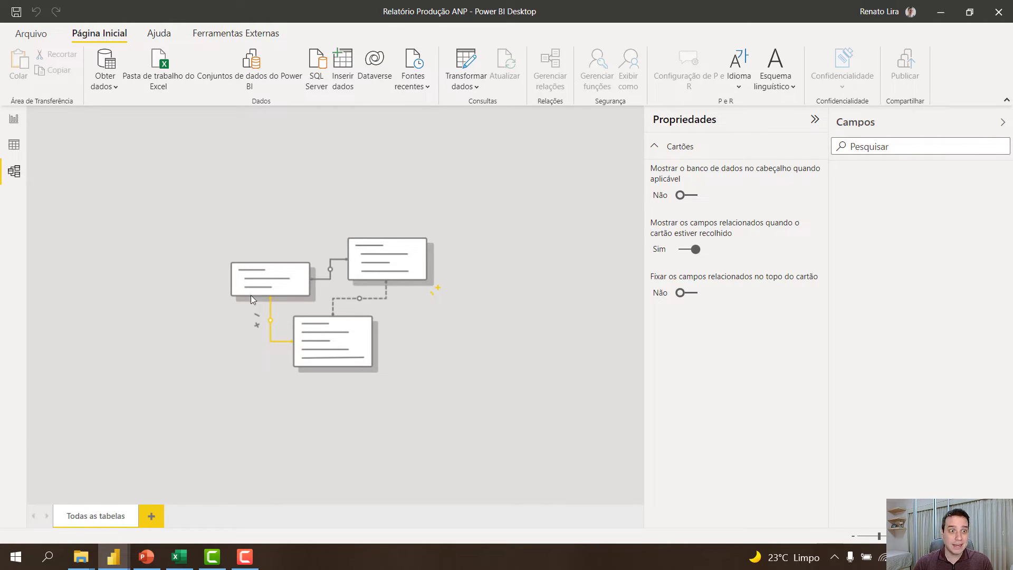
left_click(13, 120)
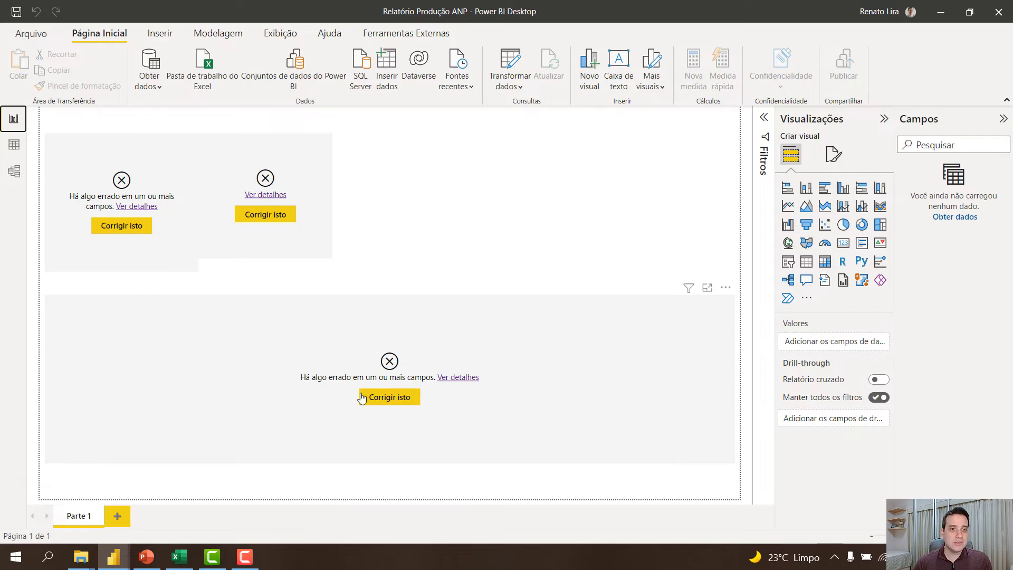
Step: Switch to the Dataset Produção ANP file, save its changes and publish it to the Seja Power - PRO workspace
mouse_move(105, 554)
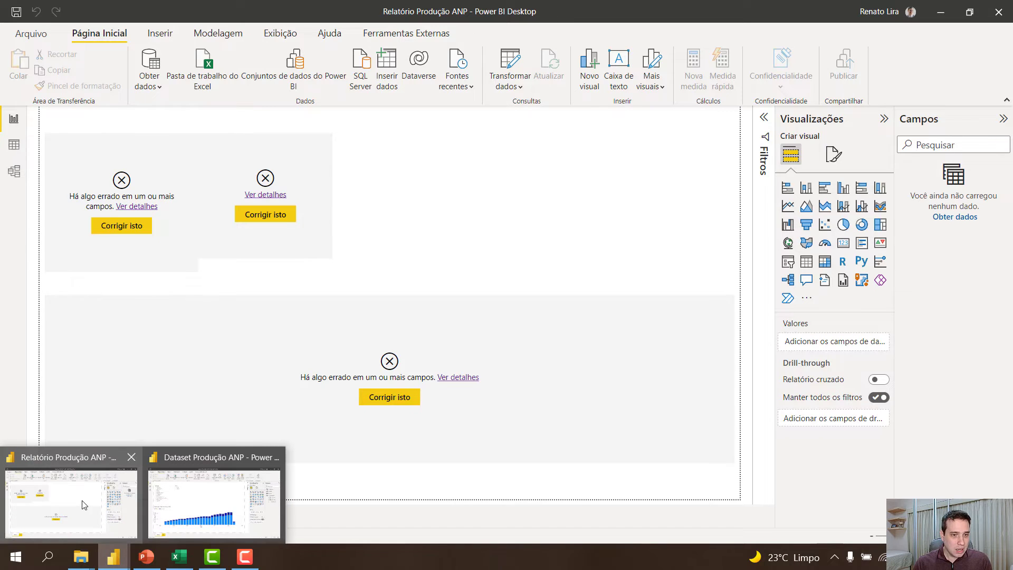
left_click(180, 502)
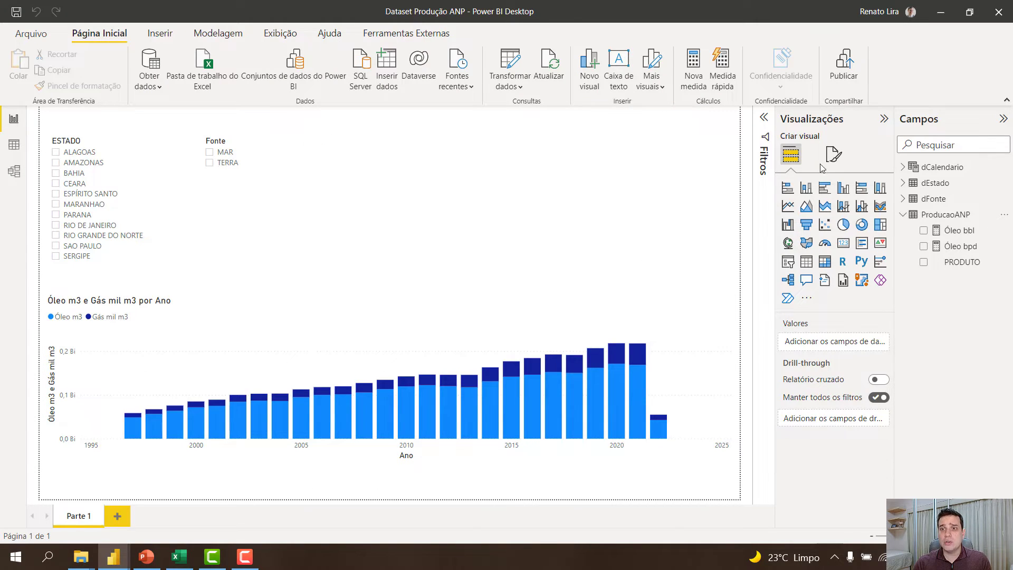
left_click(851, 64)
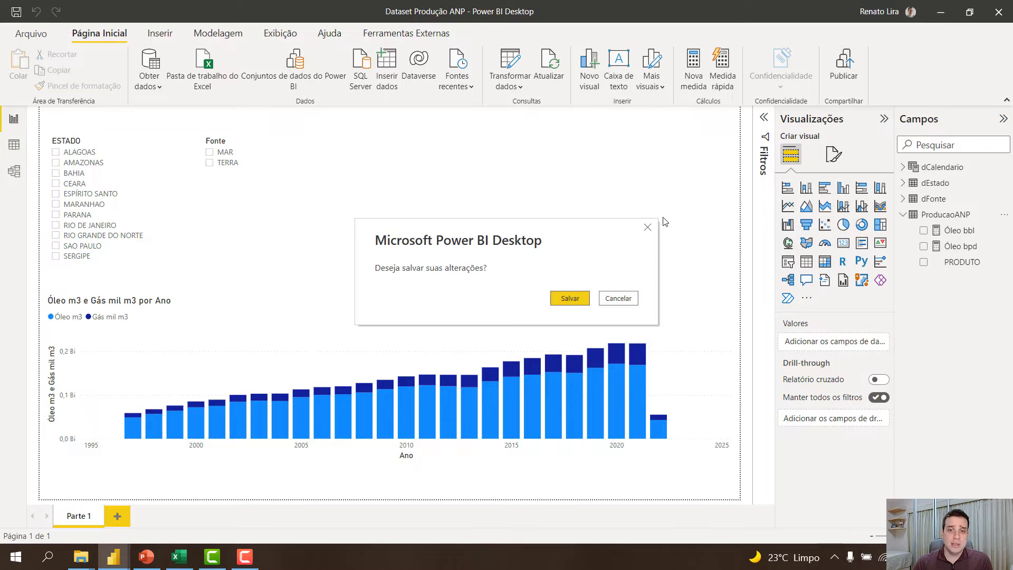
left_click(575, 297)
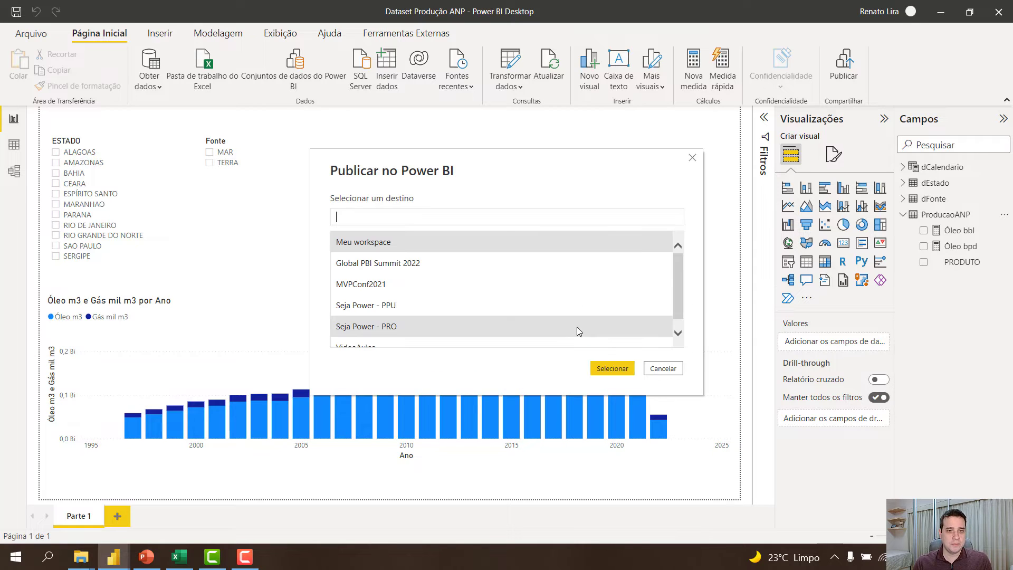
left_click(474, 323)
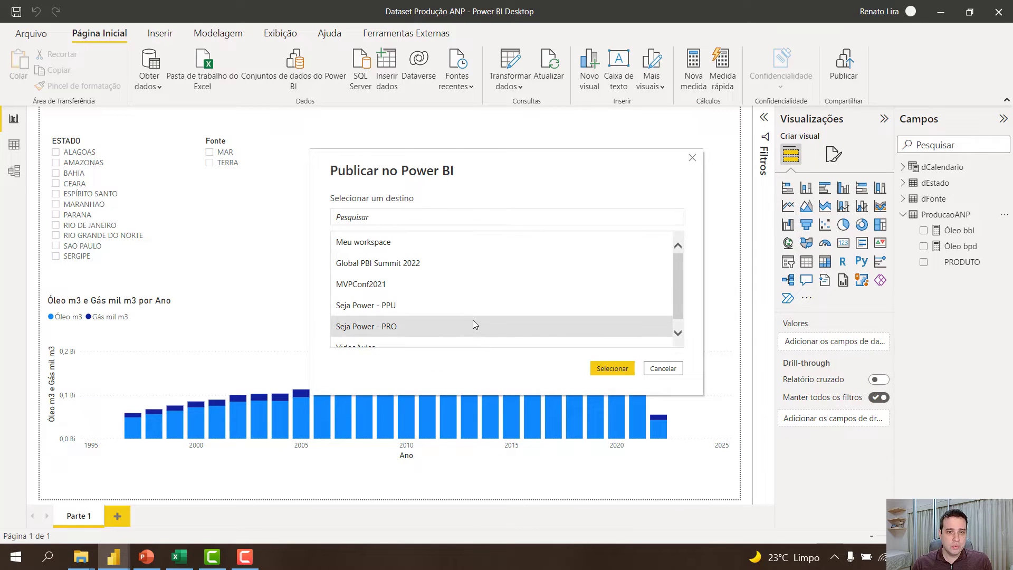
left_click(607, 367)
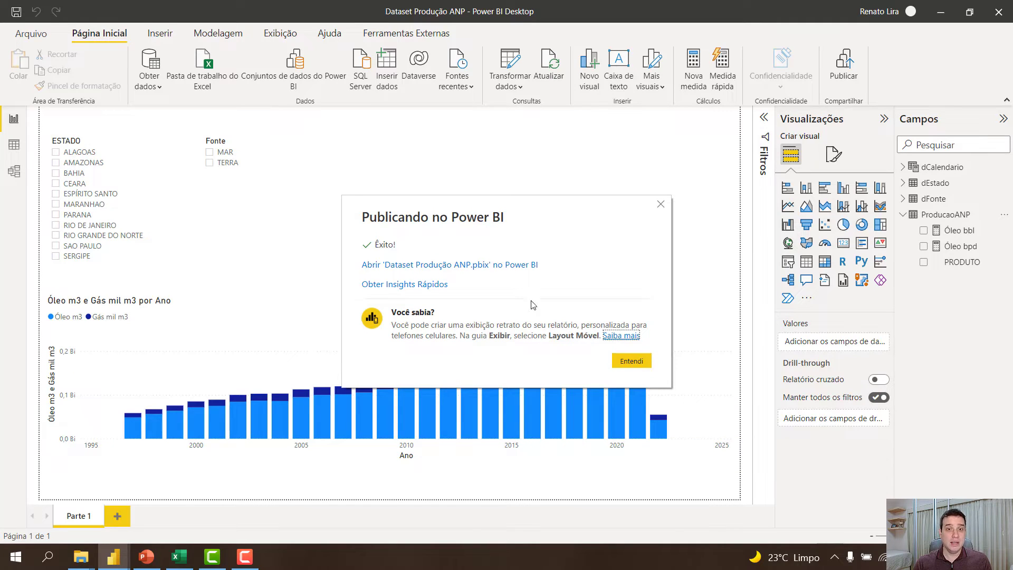
Step: Open the published Dataset Produção ANP report in the Power BI service with the saved work account and filter Fonte to MAR
left_click(482, 270)
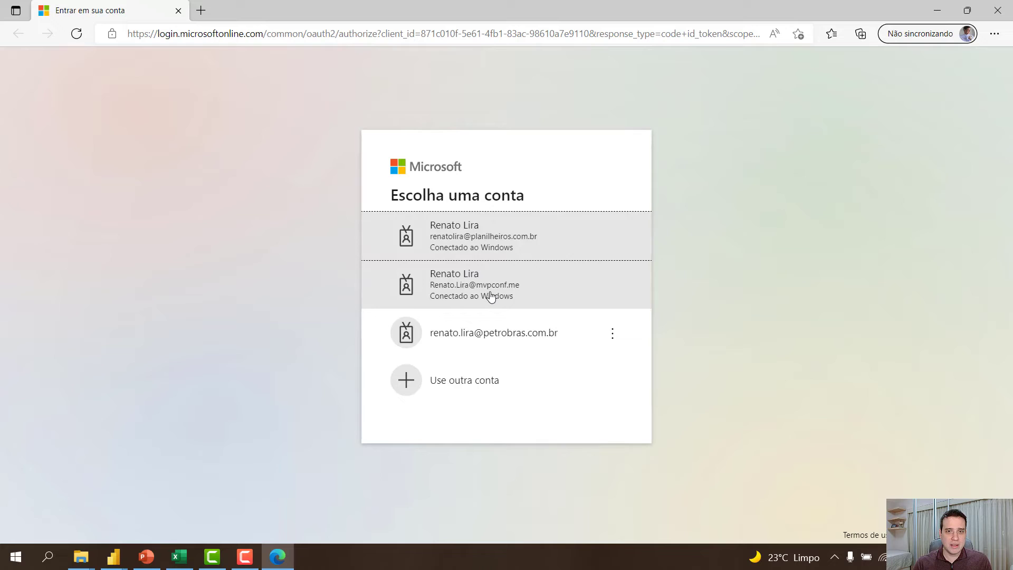
left_click(509, 242)
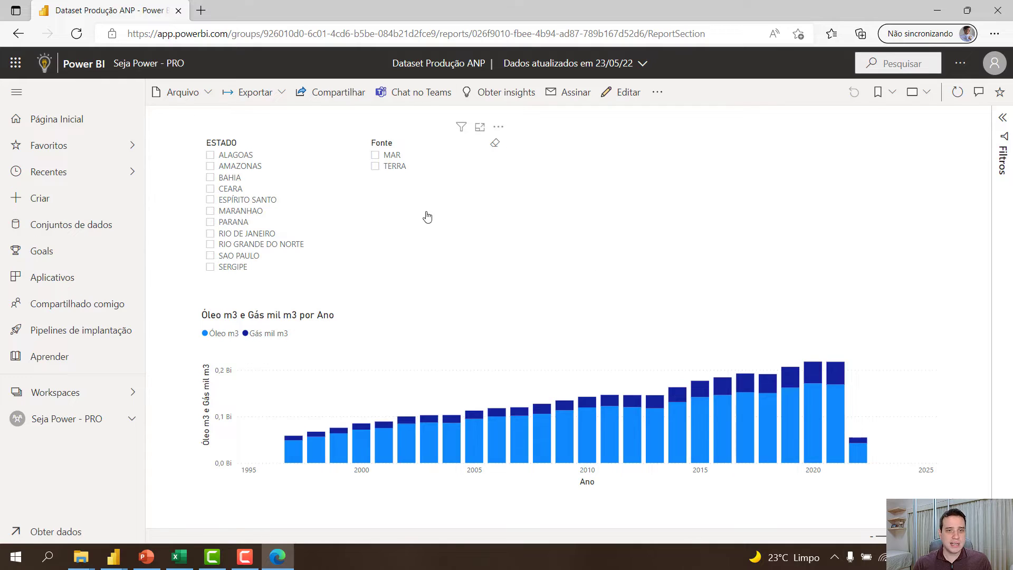
left_click(376, 155)
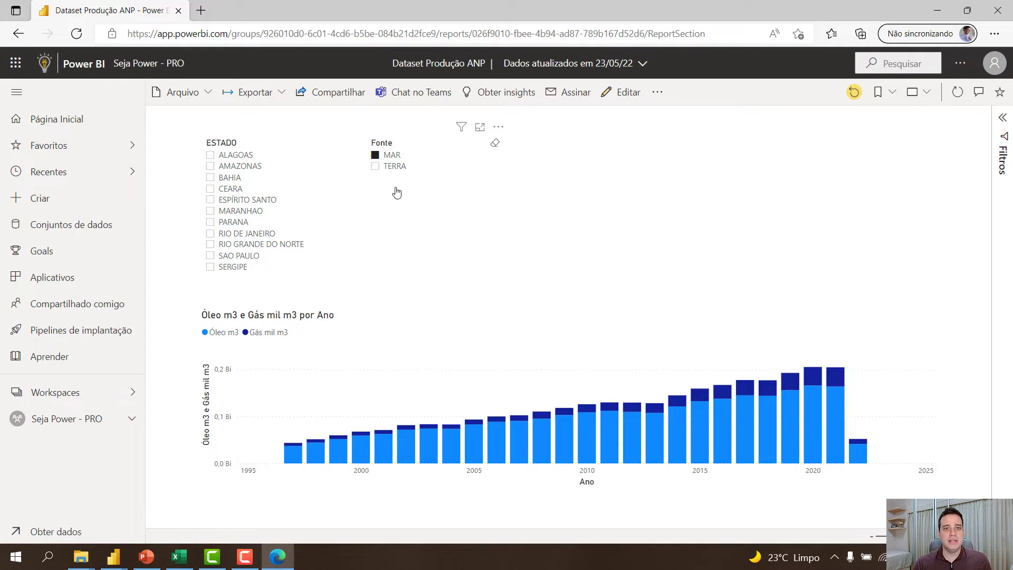
Step: Switch to the Relatório Produção ANP file, connect it live to the Dataset Produção ANP dataset, and filter Fonte to MAR
left_click(58, 422)
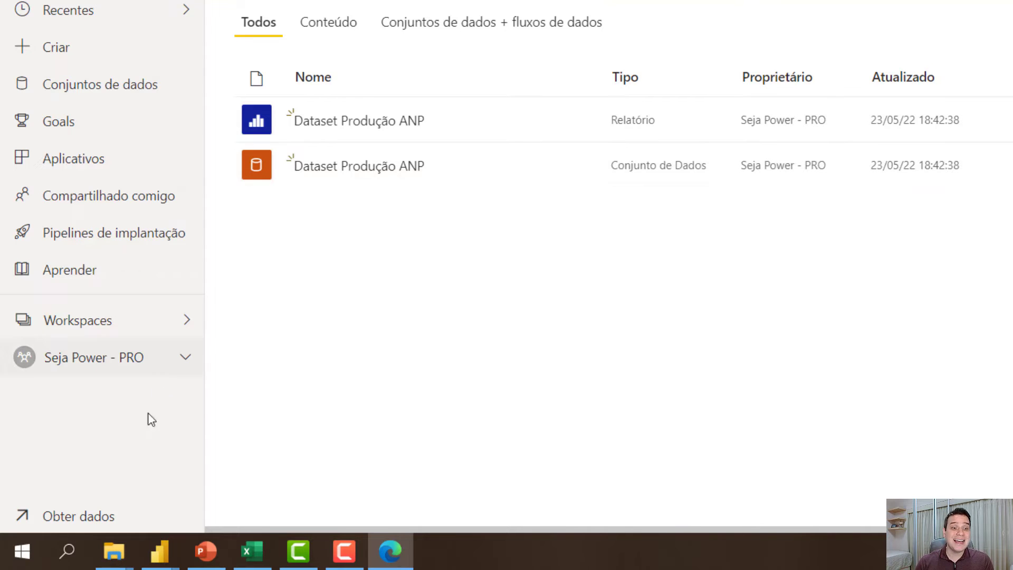
mouse_move(166, 549)
left_click(143, 468)
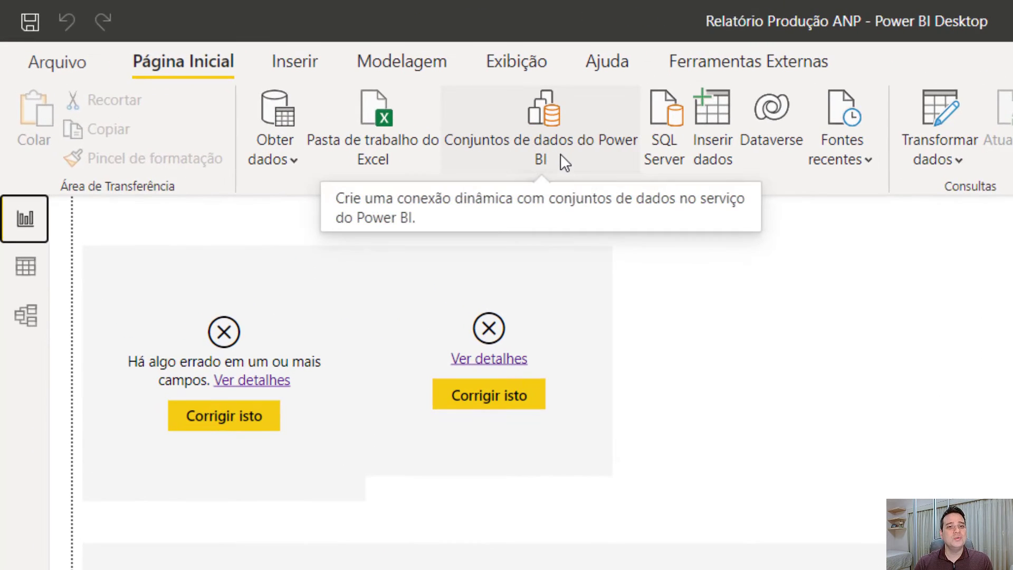
left_click(561, 154)
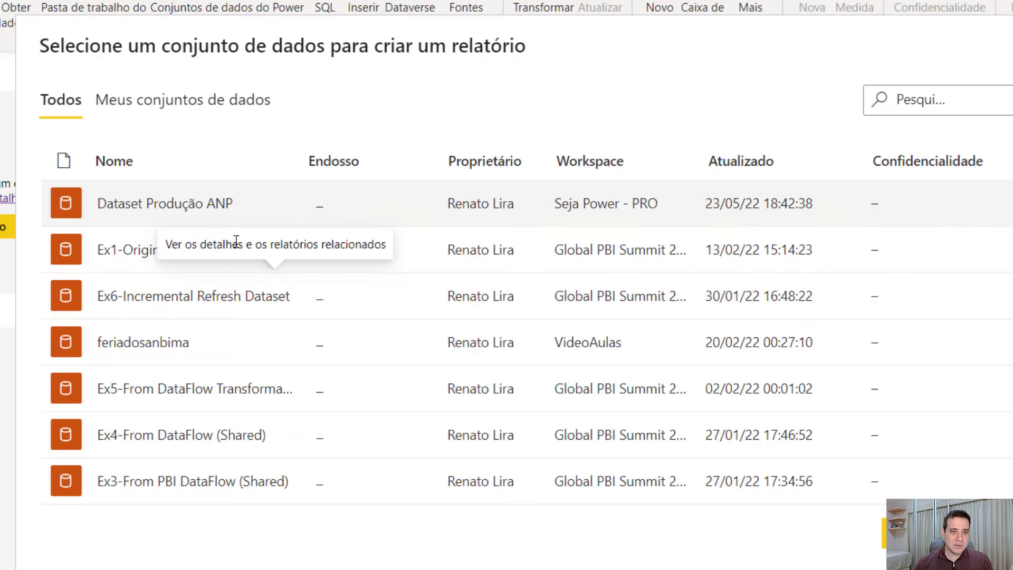
double_click(158, 203)
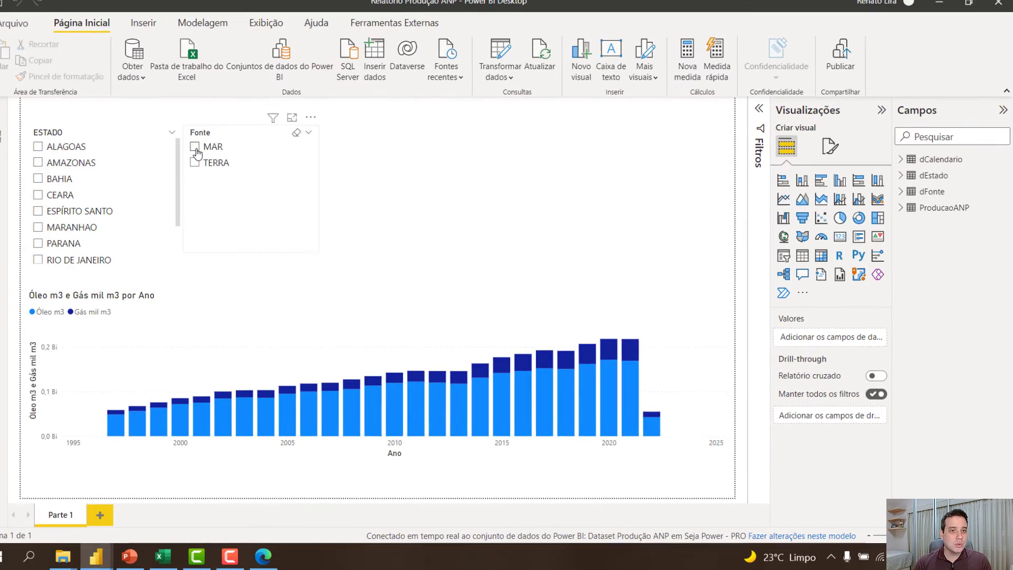
left_click(195, 147)
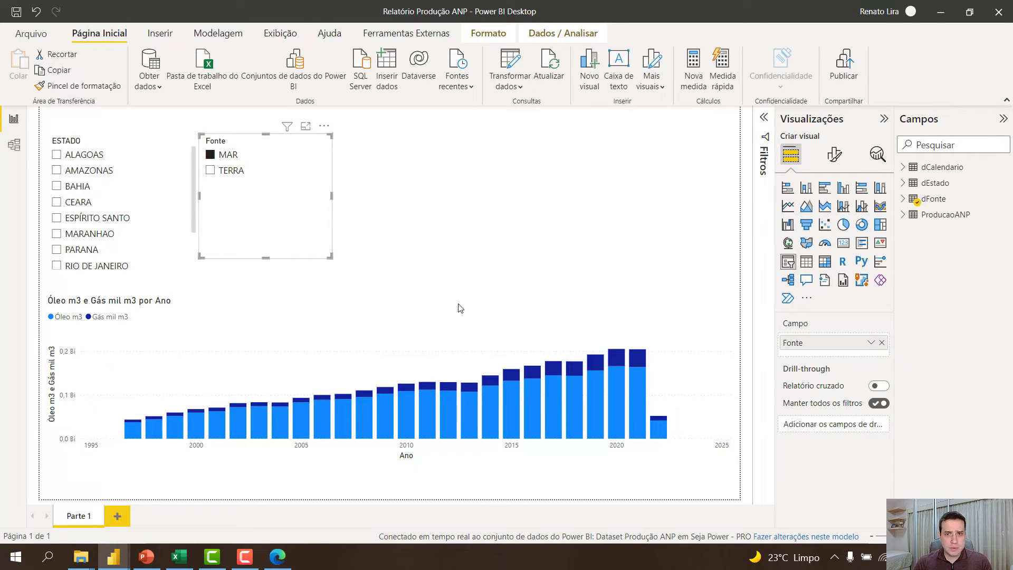
Step: Apply the built-in report theme with teal and dark grey data colours to the Relatório Produção ANP file
left_click(622, 327)
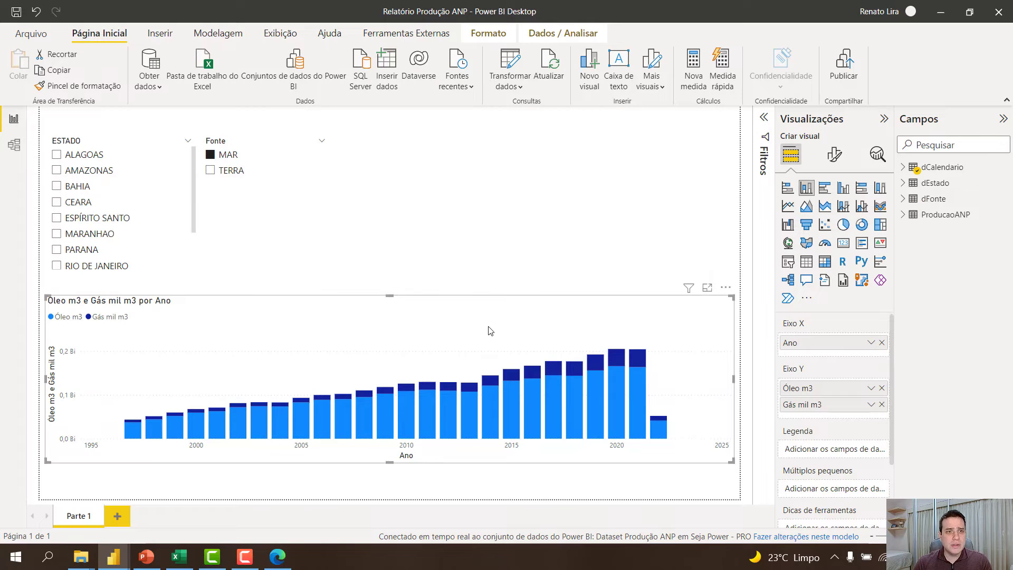
left_click(281, 33)
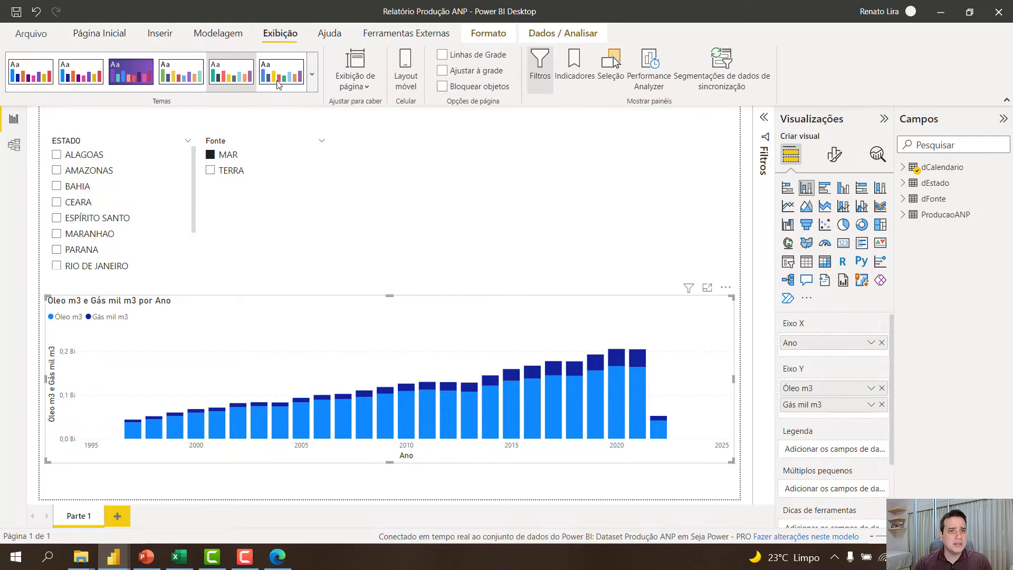
left_click(240, 80)
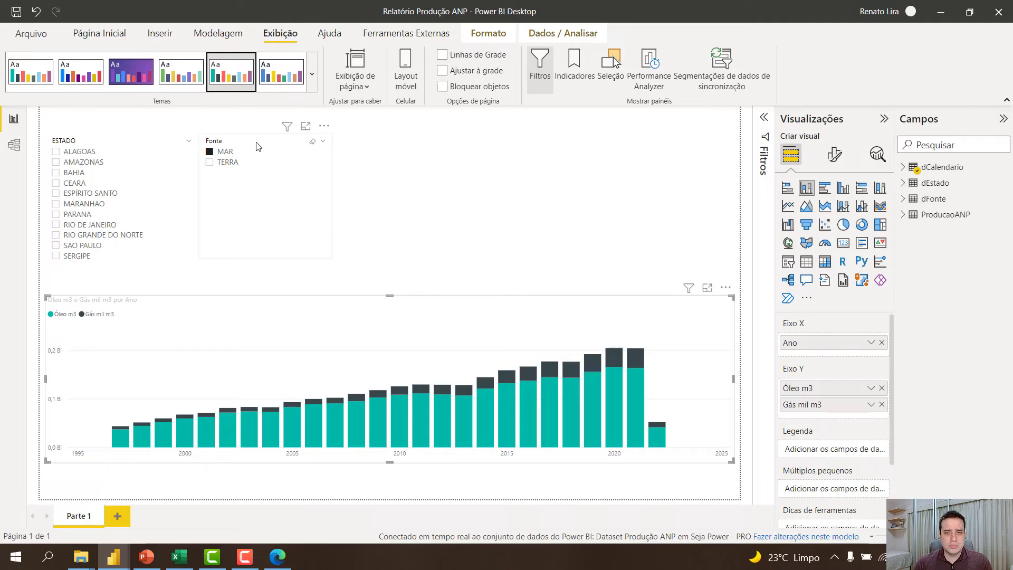
left_click(606, 248)
Step: Save and publish the Relatório Produção ANP file to the Seja Power - PRO workspace, and open the published report
left_click(99, 33)
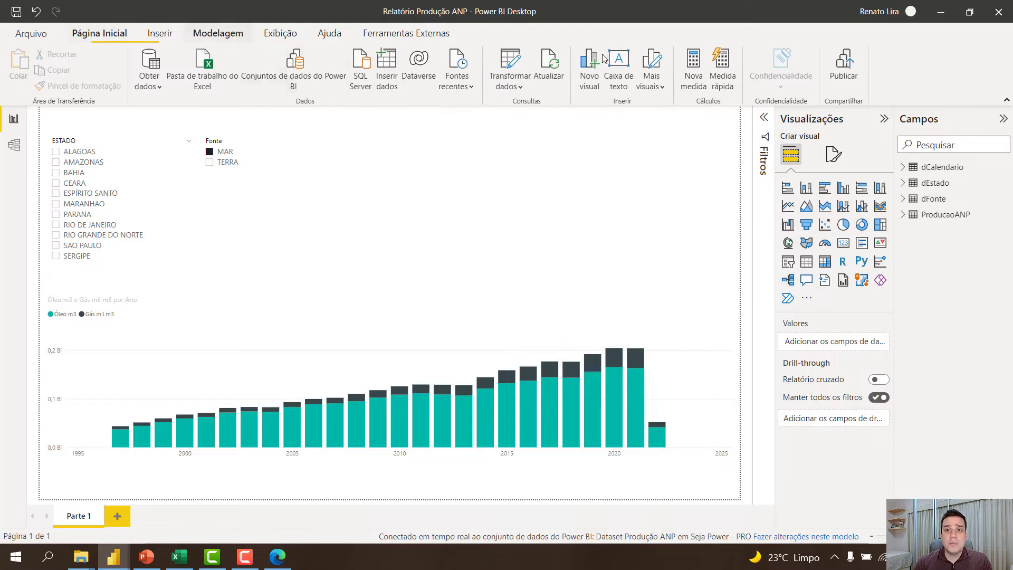
left_click(842, 79)
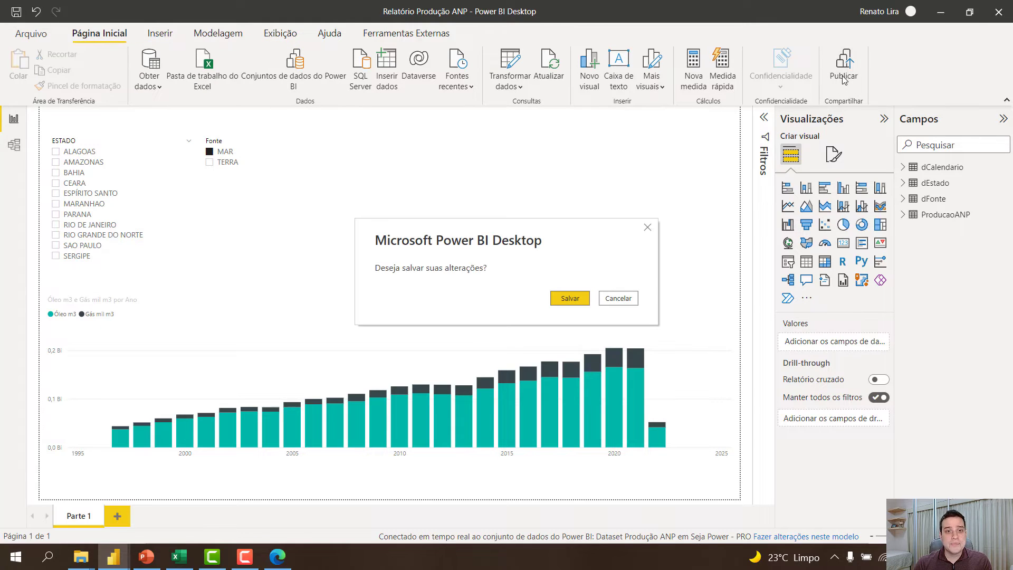
left_click(579, 299)
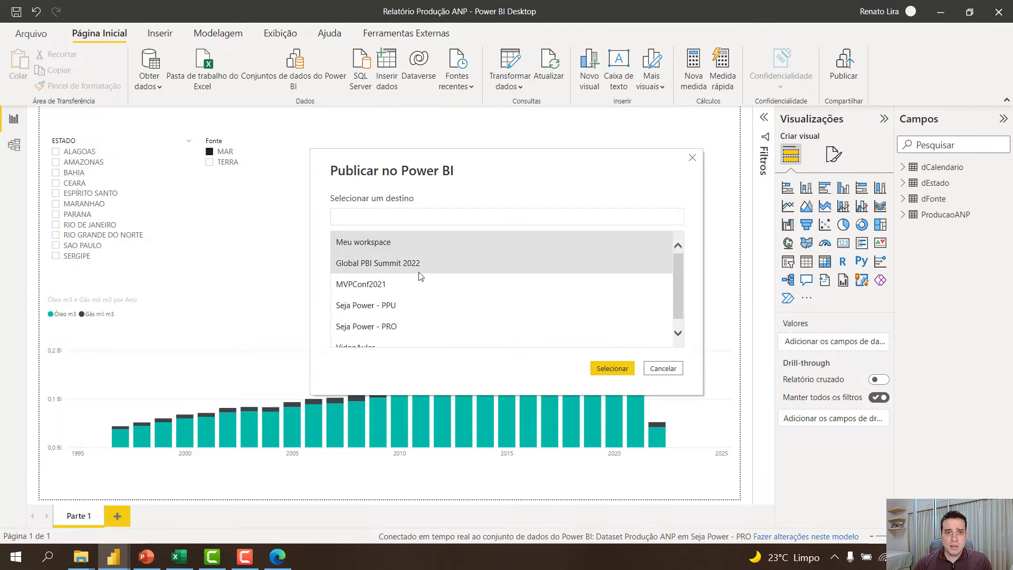
double_click(413, 323)
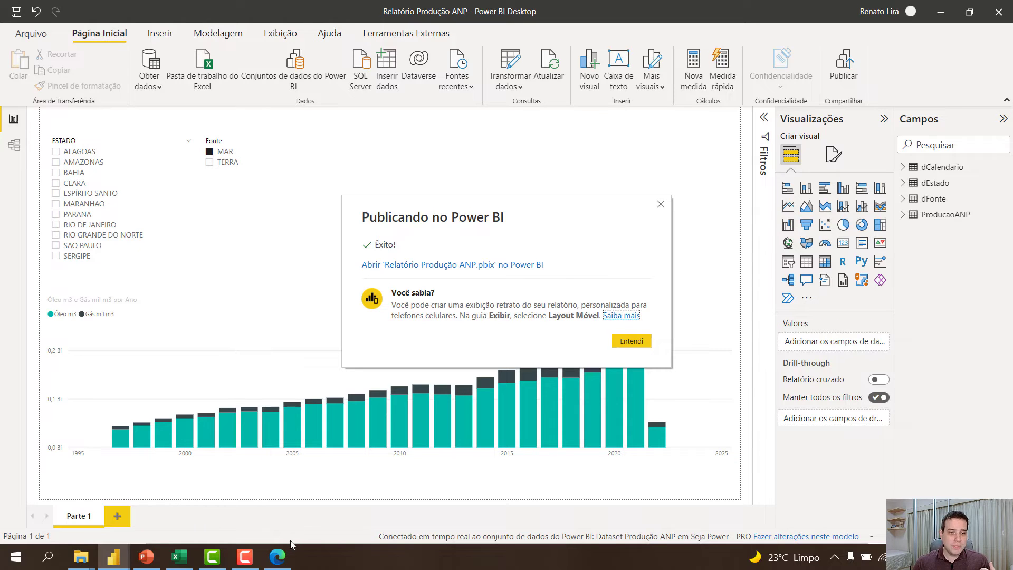
left_click(434, 269)
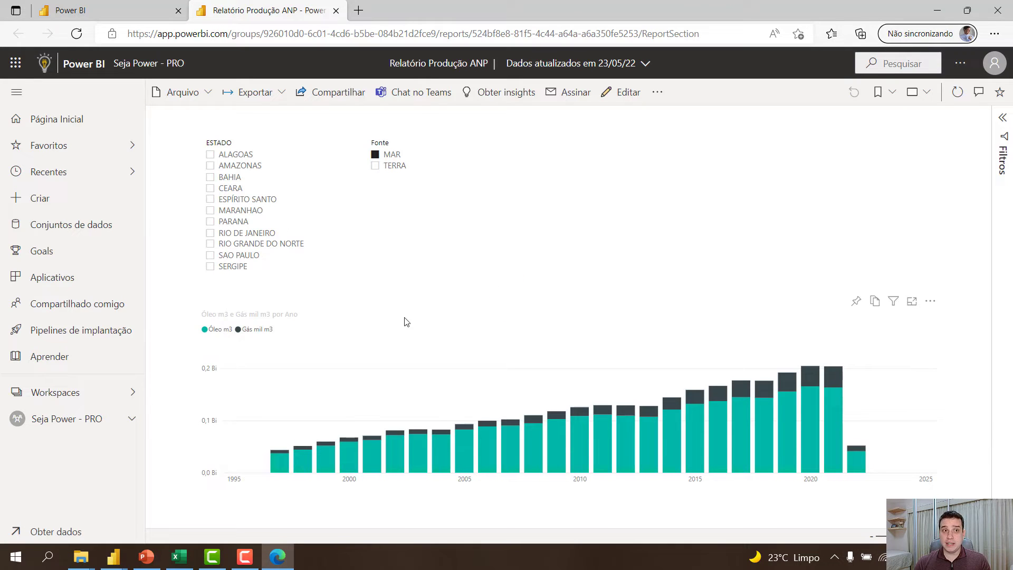
Step: Review the published Dataset Produção ANP report and examine how the Seja Power - PRO workspace items connect in lineage view
left_click(97, 11)
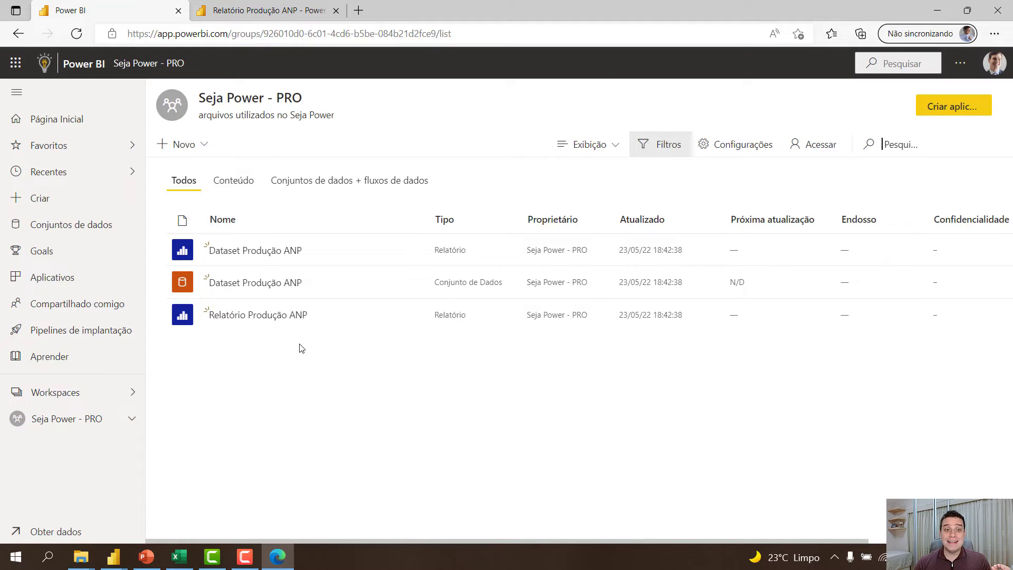
left_click(273, 255)
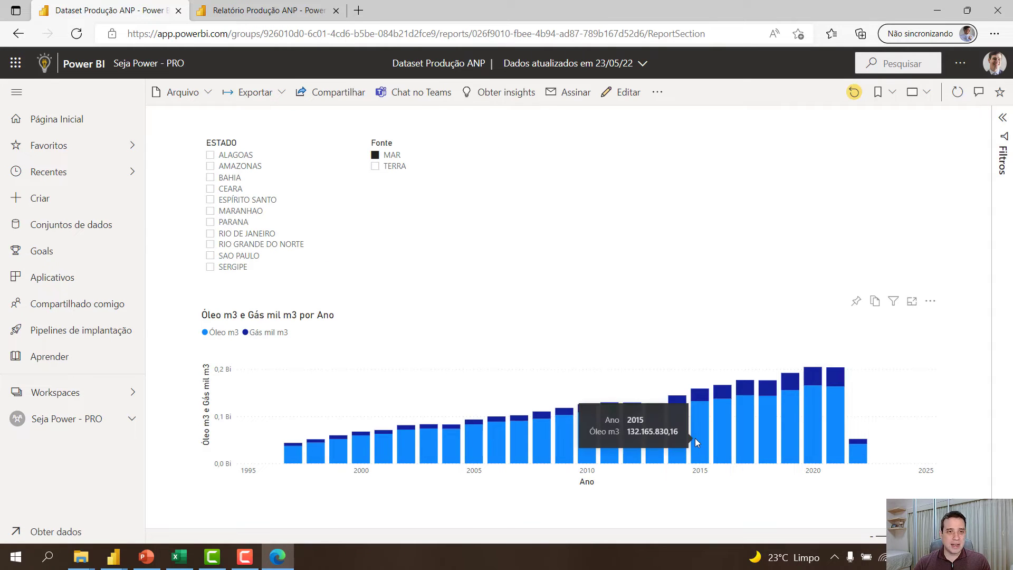
left_click(18, 33)
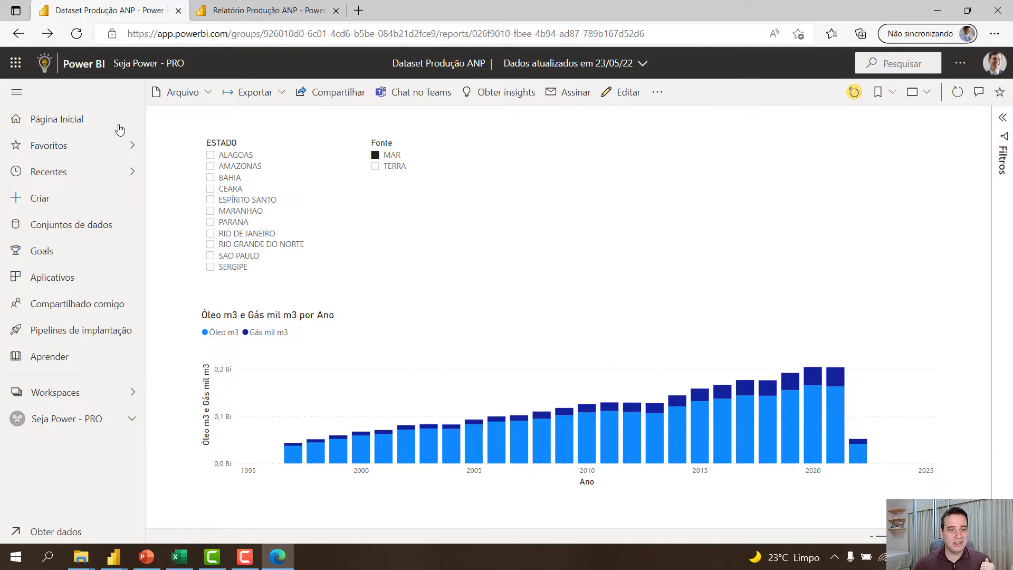
left_click(73, 423)
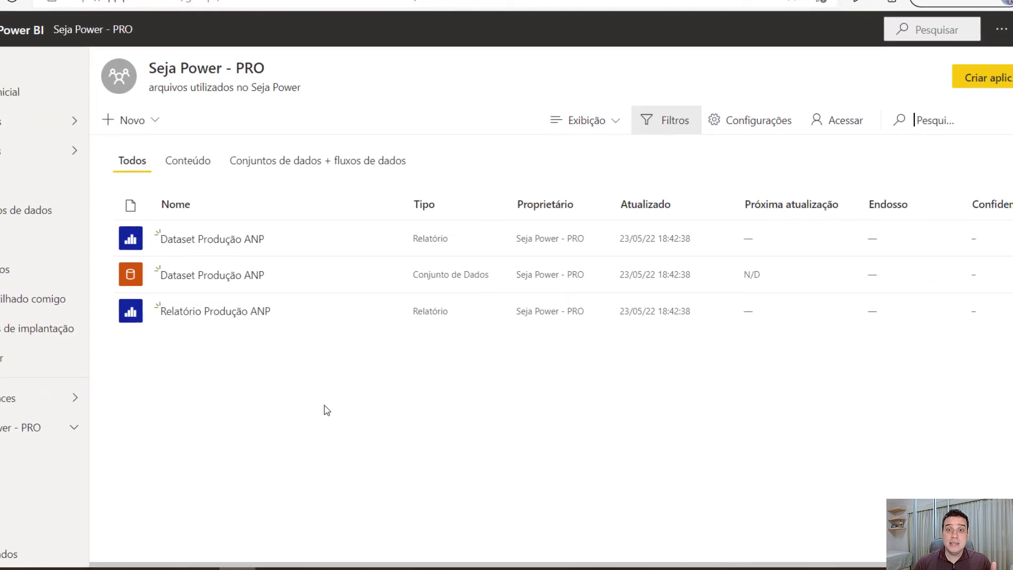
left_click(609, 128)
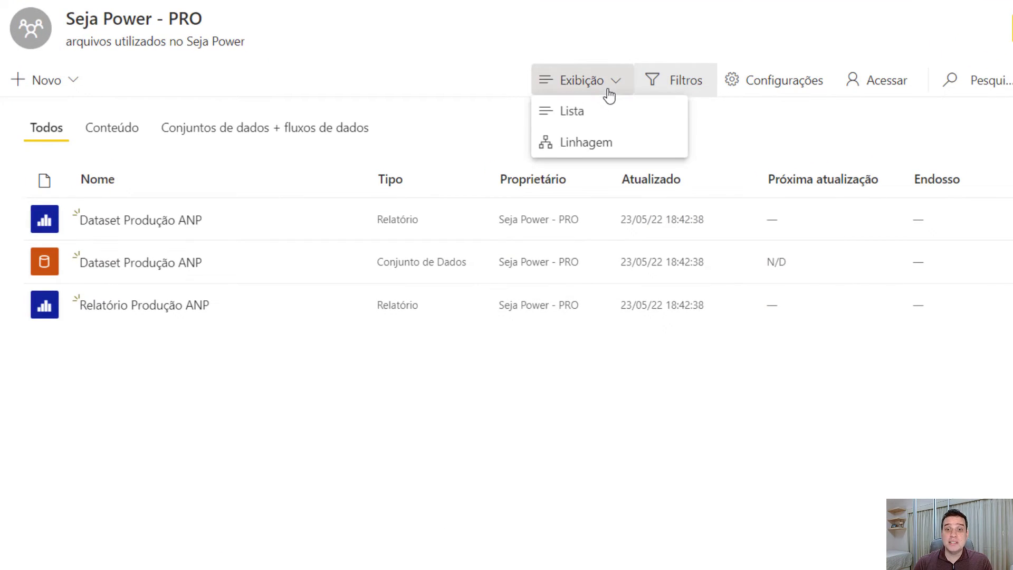
left_click(604, 144)
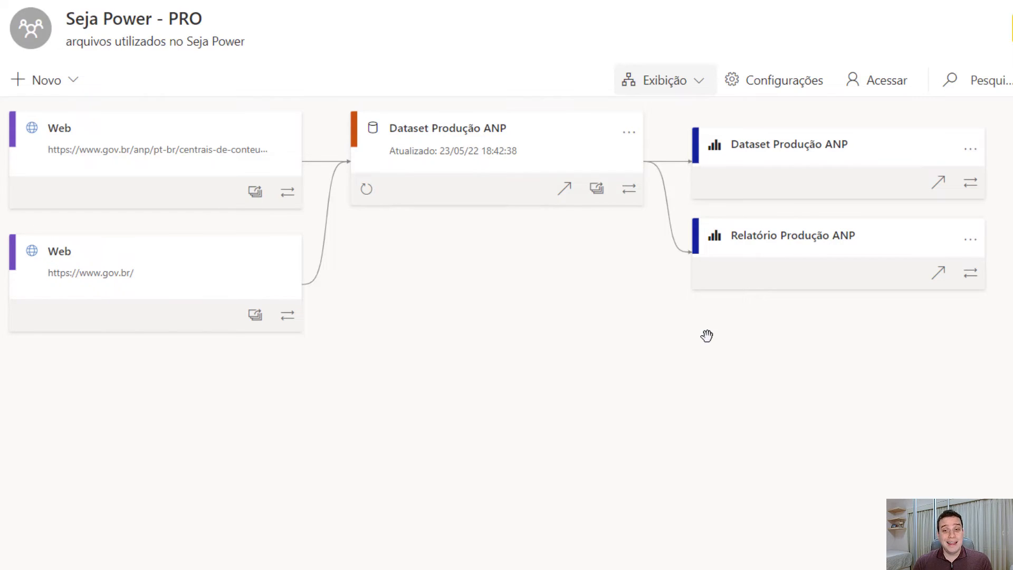
Step: Return to the Relatório Produção ANP file and add a page with a table of PRODUTO, Óleo bpd and Óleo bbl
mouse_move(113, 557)
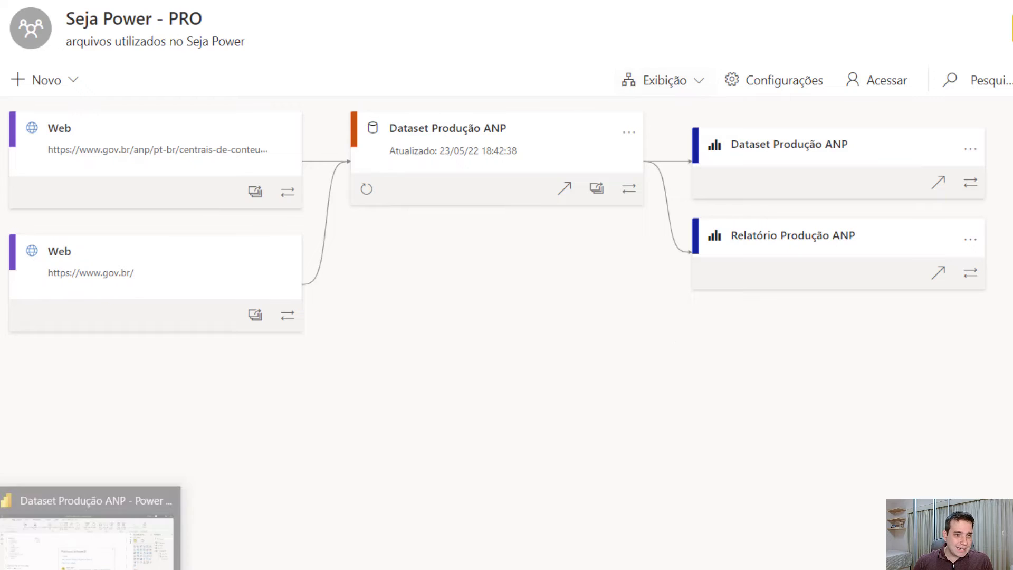
left_click(112, 495)
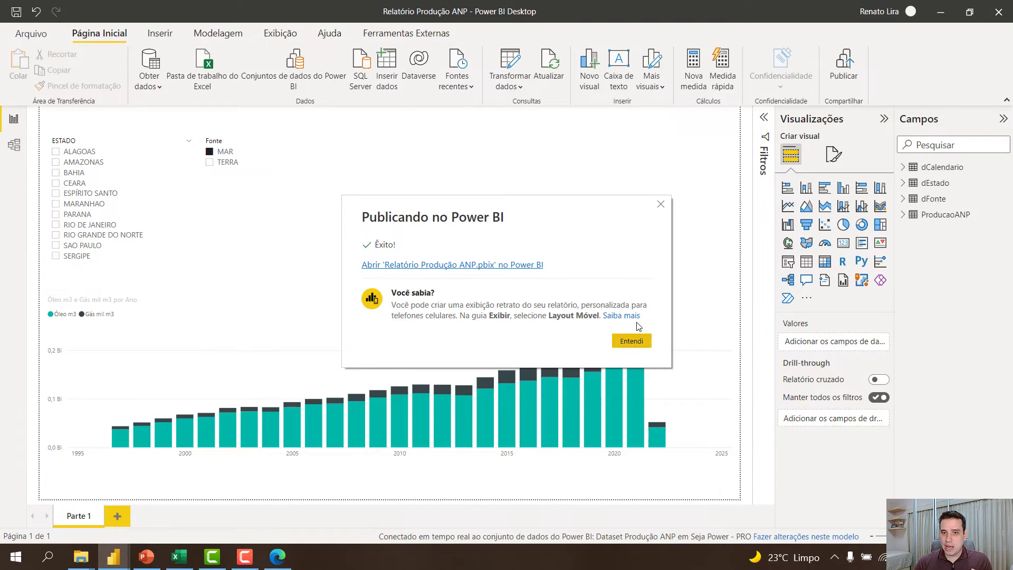
left_click(636, 342)
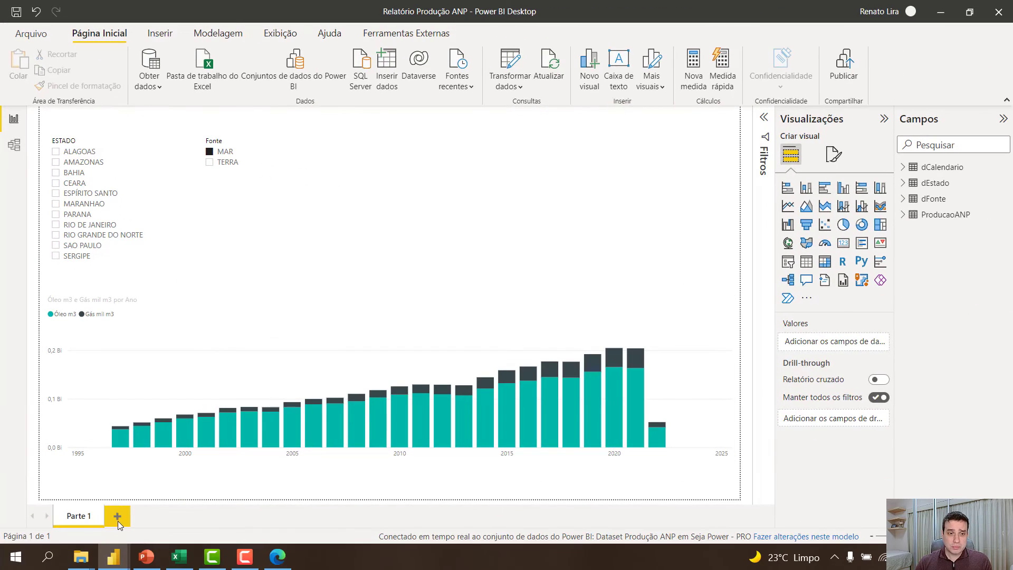
left_click(118, 517)
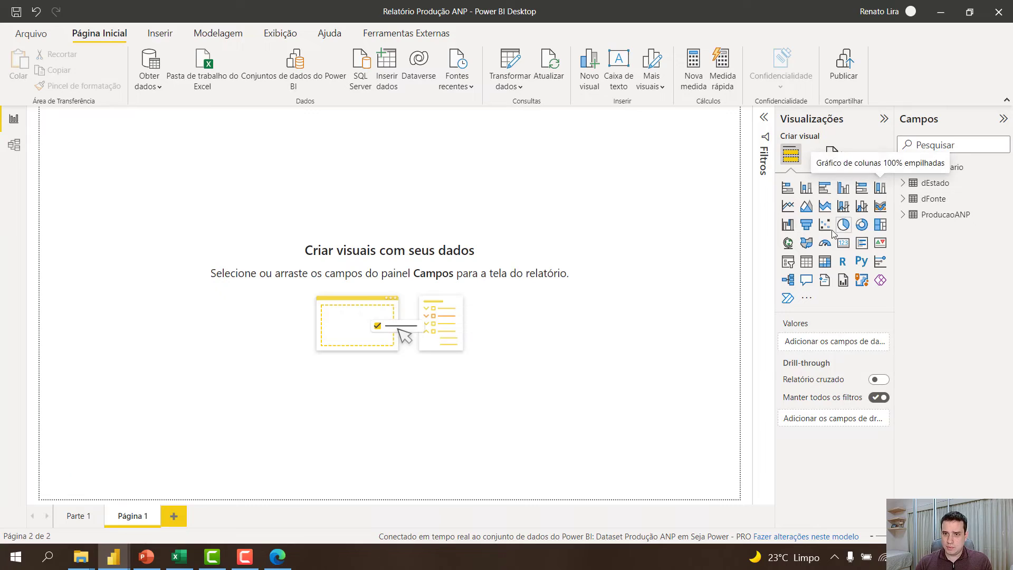
left_click(807, 262)
left_click(903, 215)
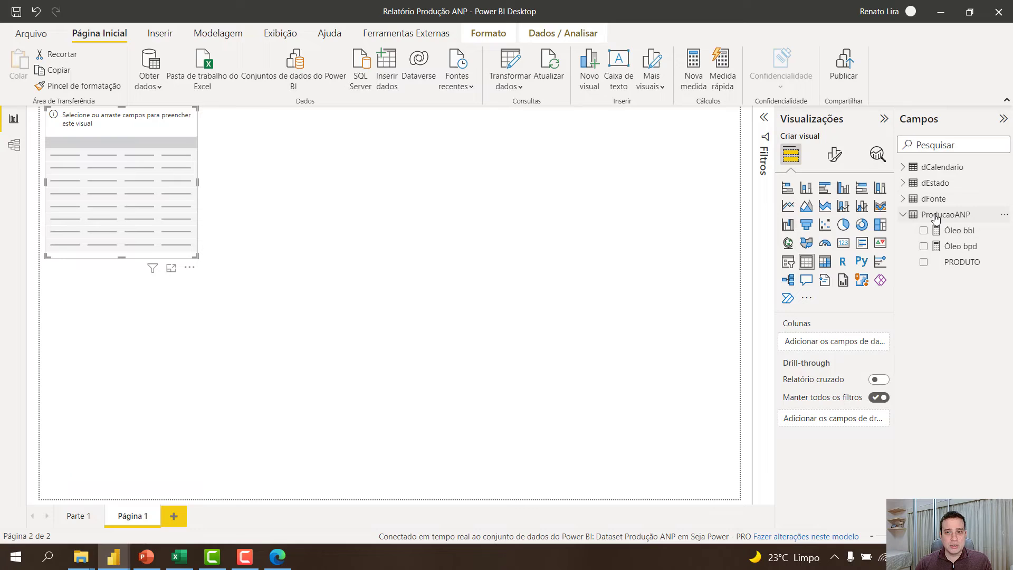
left_click(924, 262)
left_click(924, 246)
left_click(924, 230)
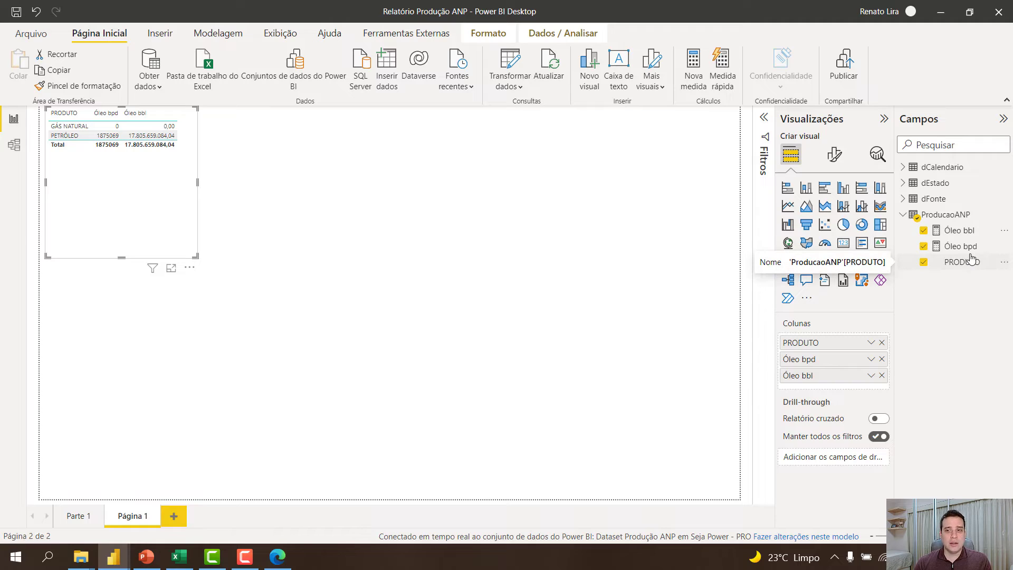
Step: Create the measure Teste = [Óleo bpd]*1000 in the ProducaoANP table
left_click(1005, 215)
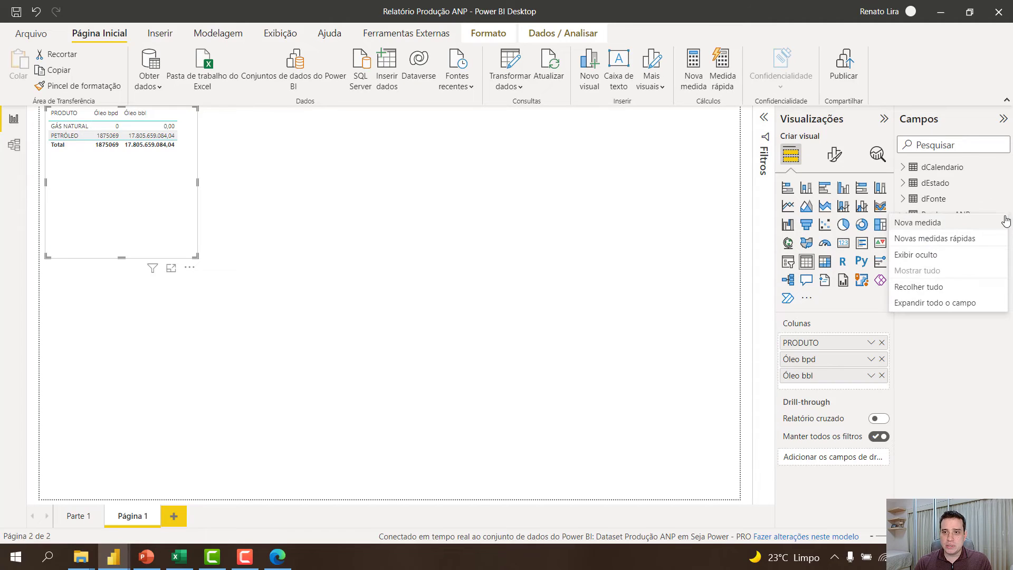
left_click(952, 231)
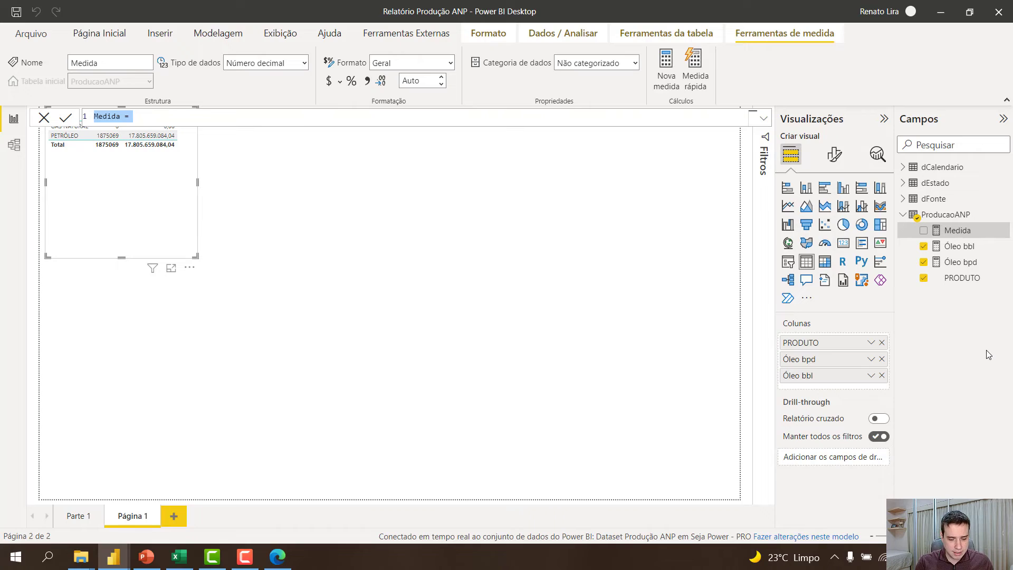
type("Teste =")
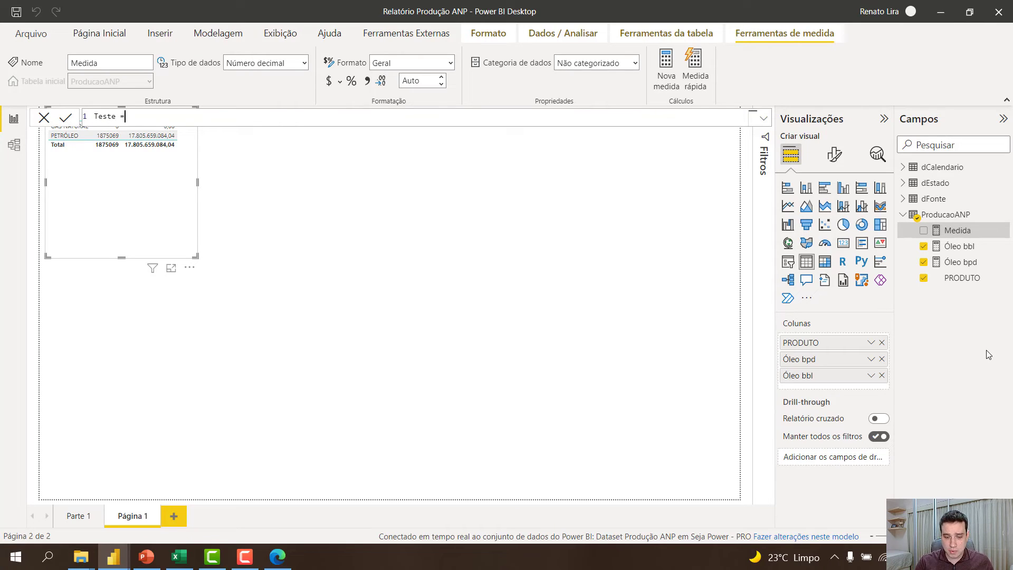
type("[Óleo bp")
key("Tab")
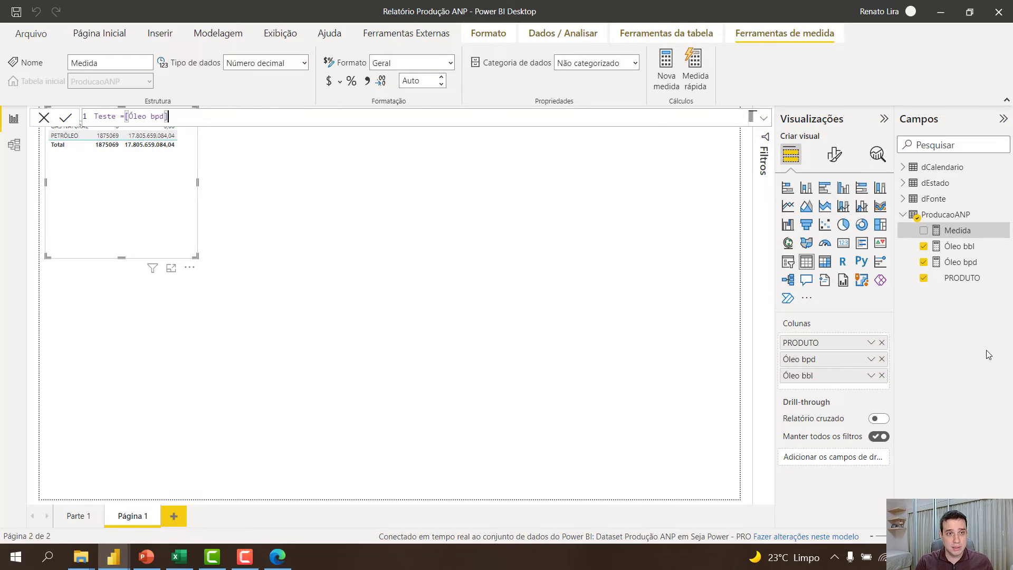
type("*1000")
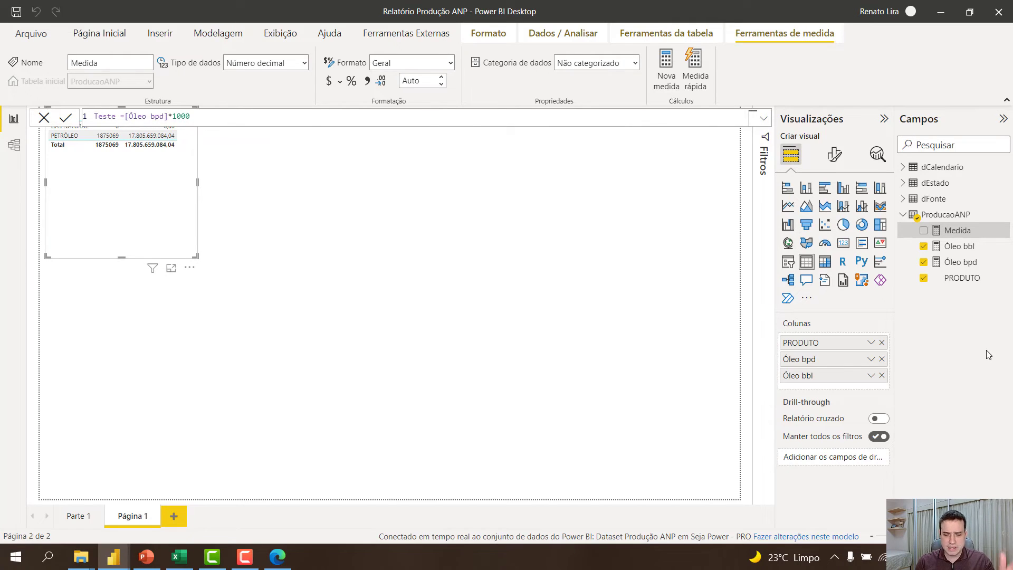
key("Return")
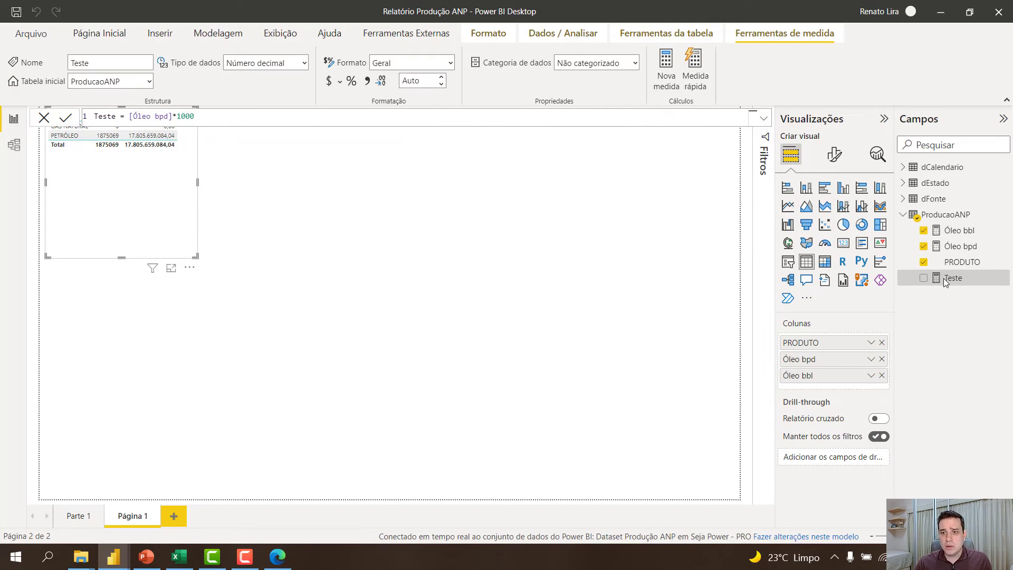
Step: Add the Teste measure to the table visual, then move and enlarge the table on the new page
left_click(925, 278)
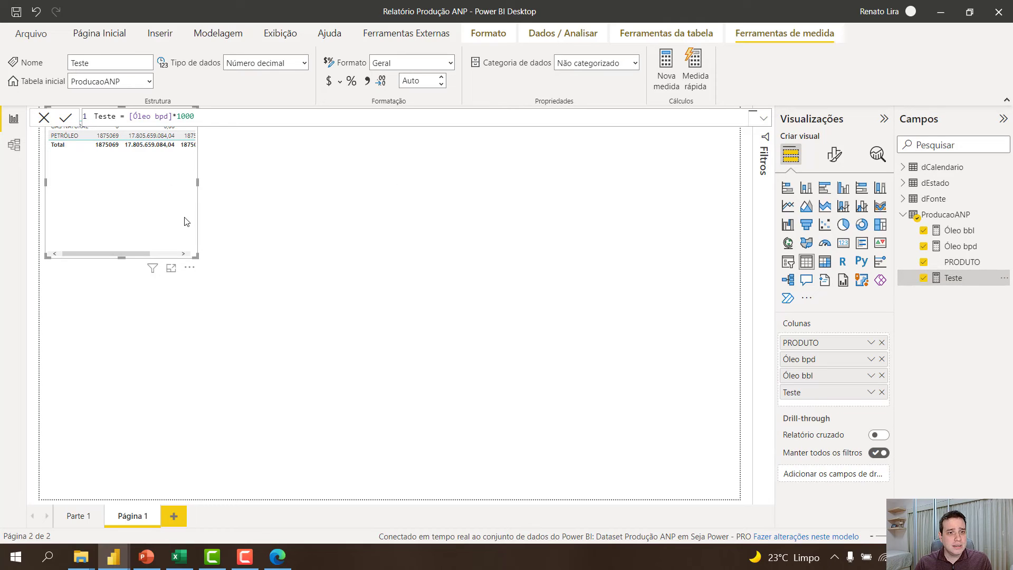
left_click_drag(186, 229, 422, 423)
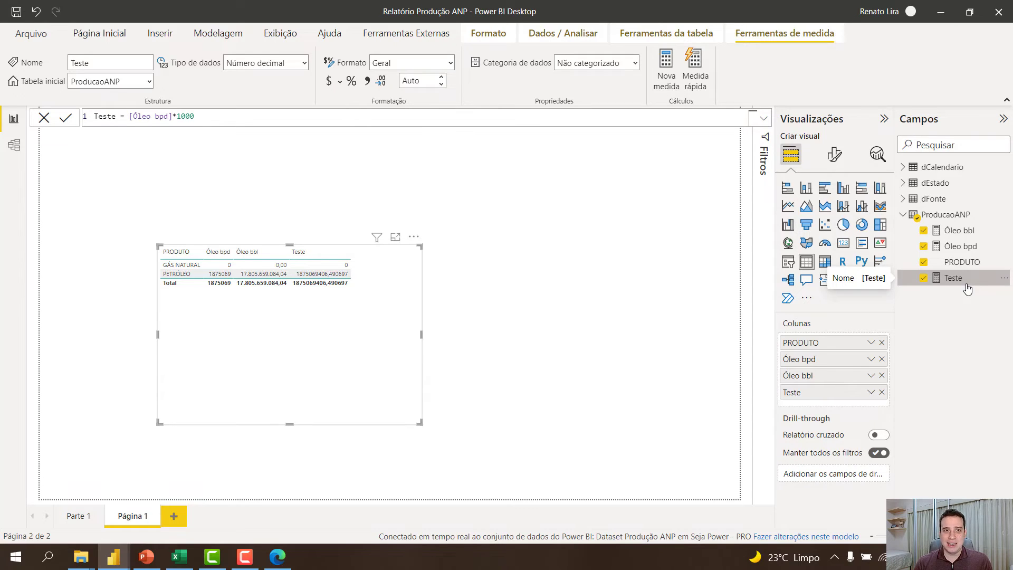
left_click(609, 205)
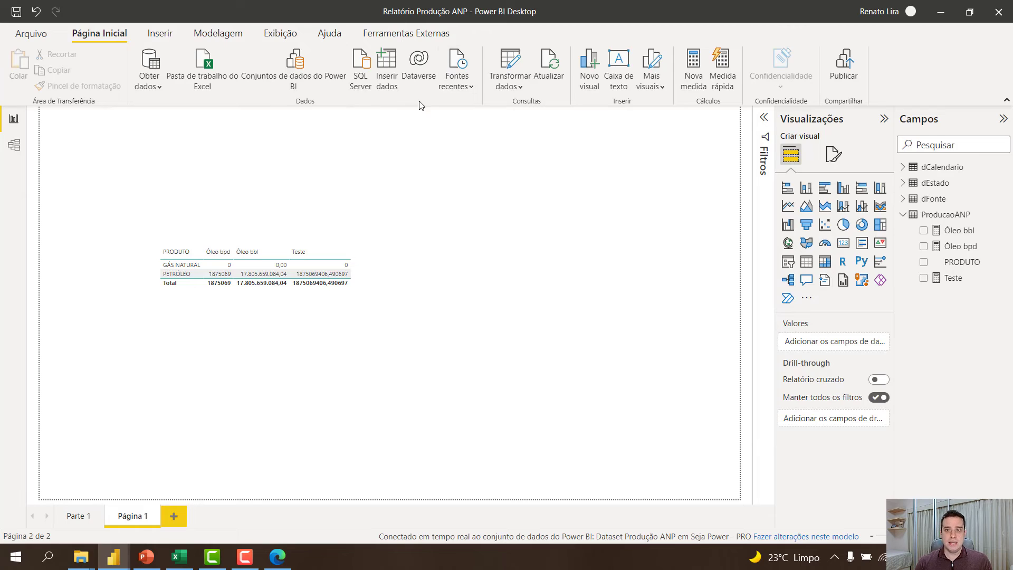
Step: Check the preview feature options for DirectQuery para conjuntos de dados PBI e AS and Parâmetros de campo
left_click(38, 36)
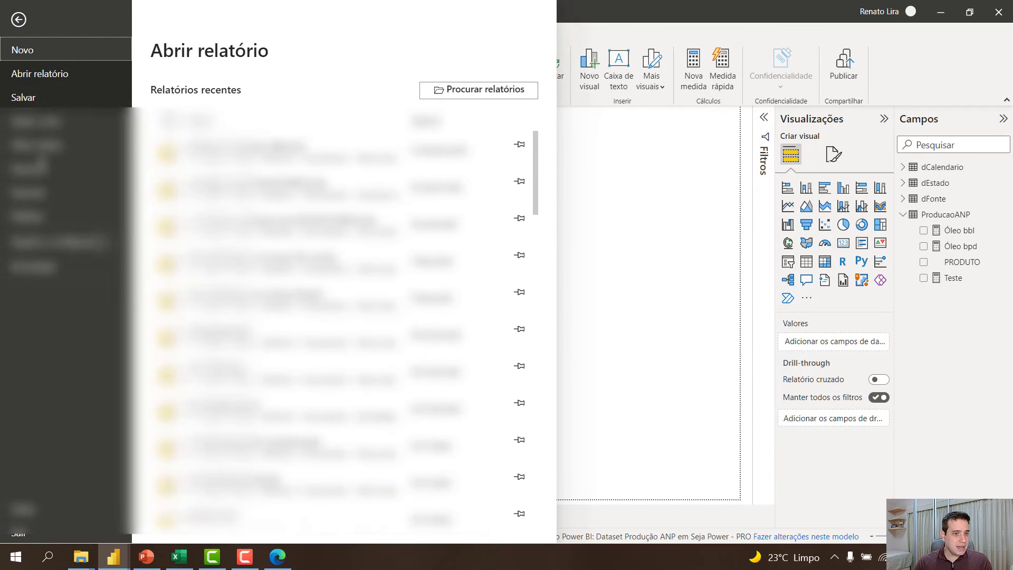
left_click(52, 252)
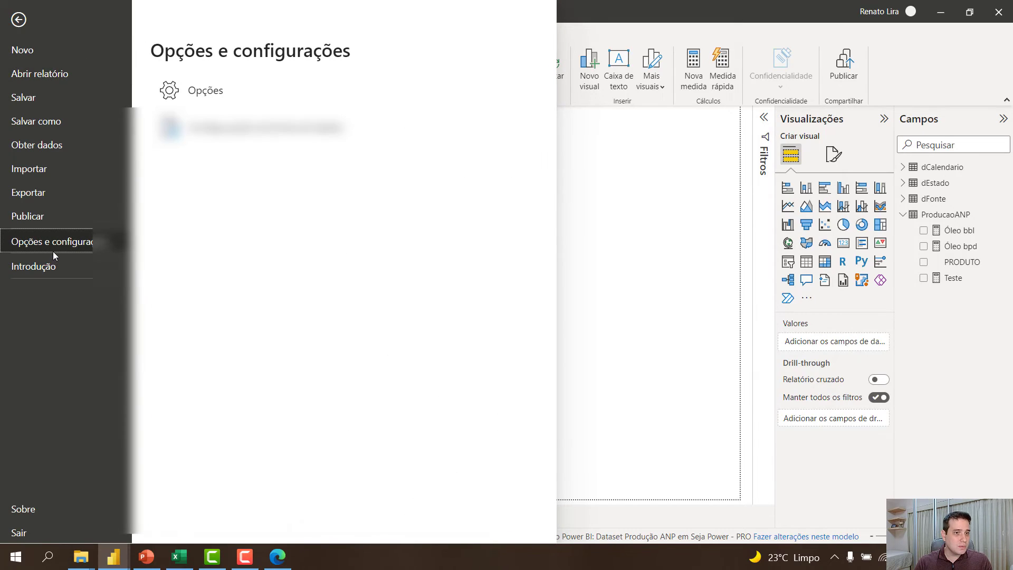
left_click(231, 90)
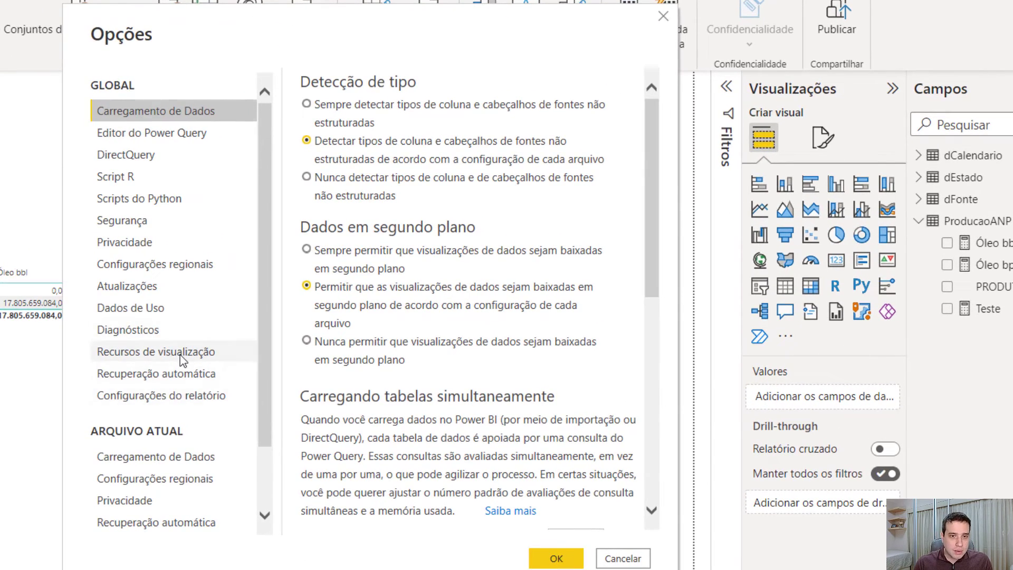
left_click(216, 352)
scroll(452, 459, "down", 1)
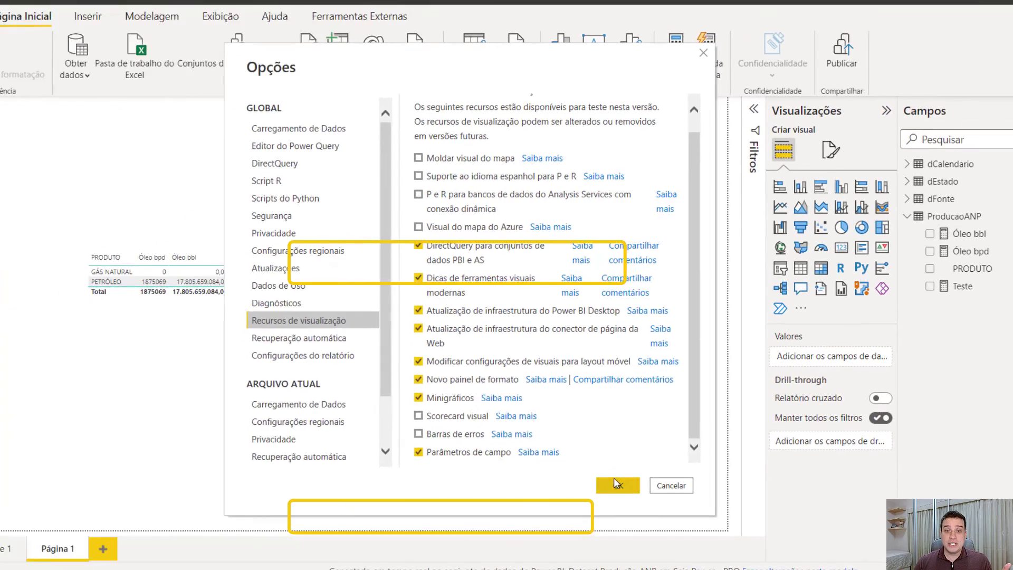
left_click(556, 559)
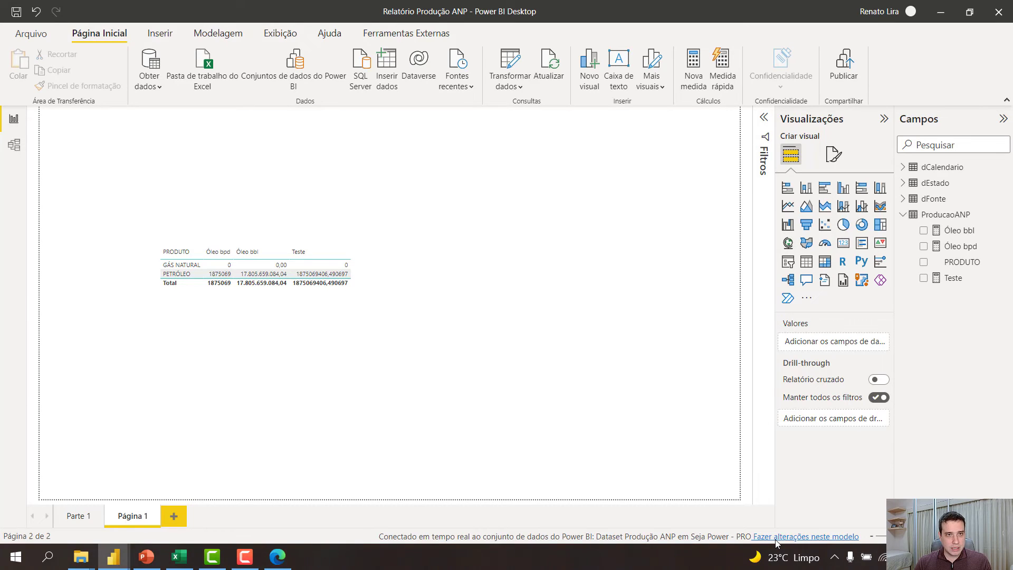
Step: Add a local model to switch the report to DirectQuery, connecting all Dataset Produção ANP tables and including tables added in future
left_click(235, 37)
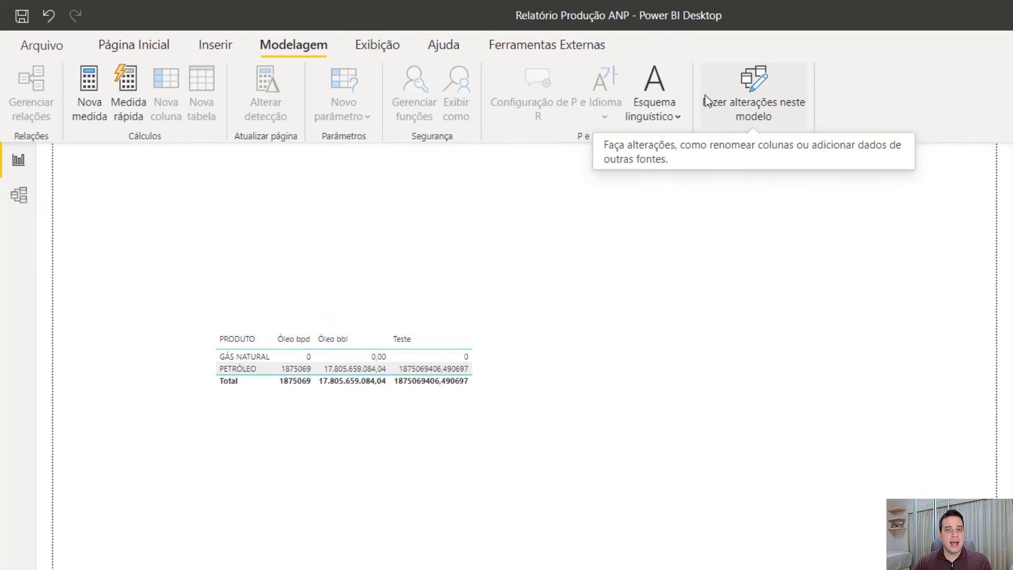
left_click(767, 120)
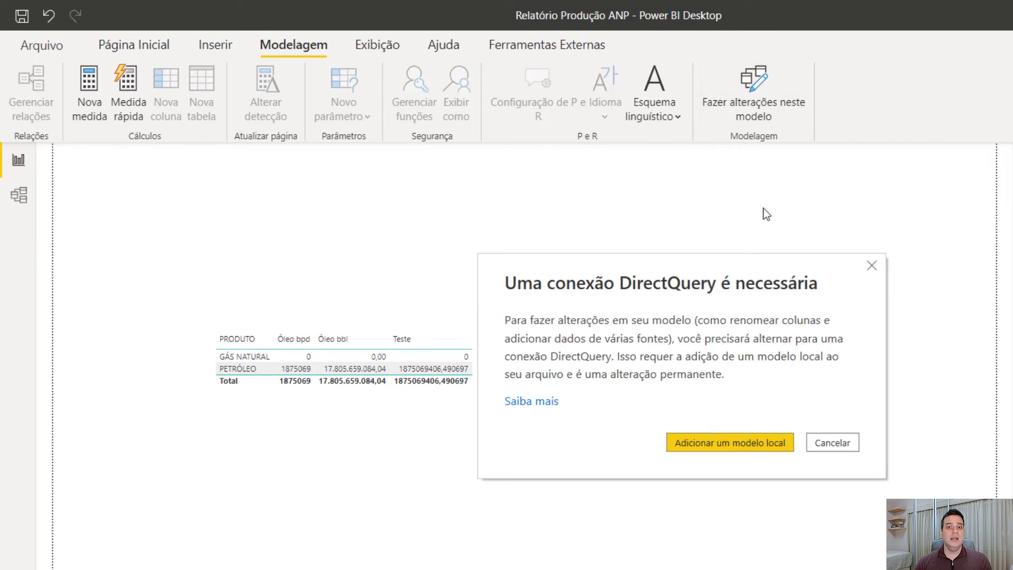
left_click(746, 445)
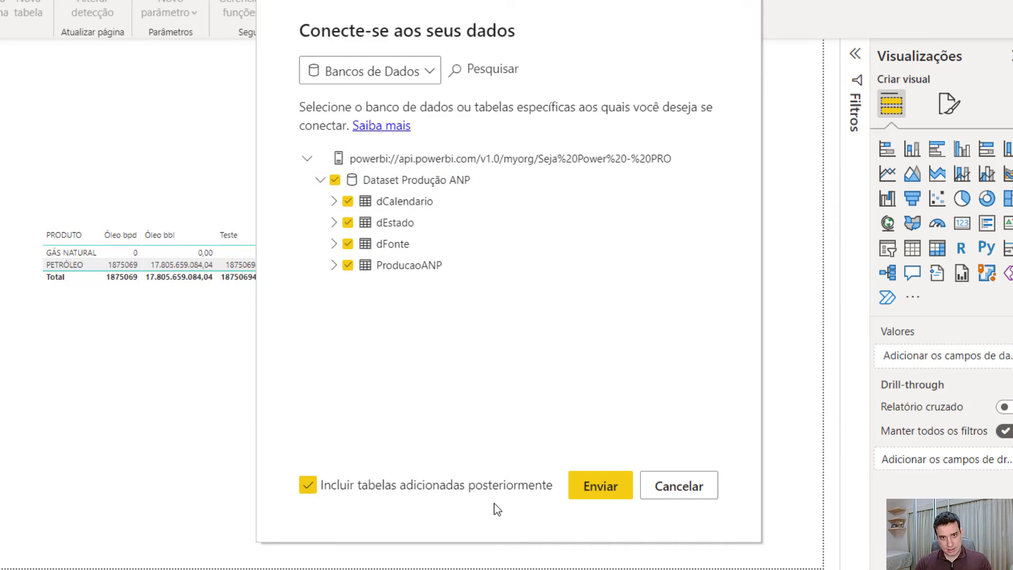
left_click(605, 494)
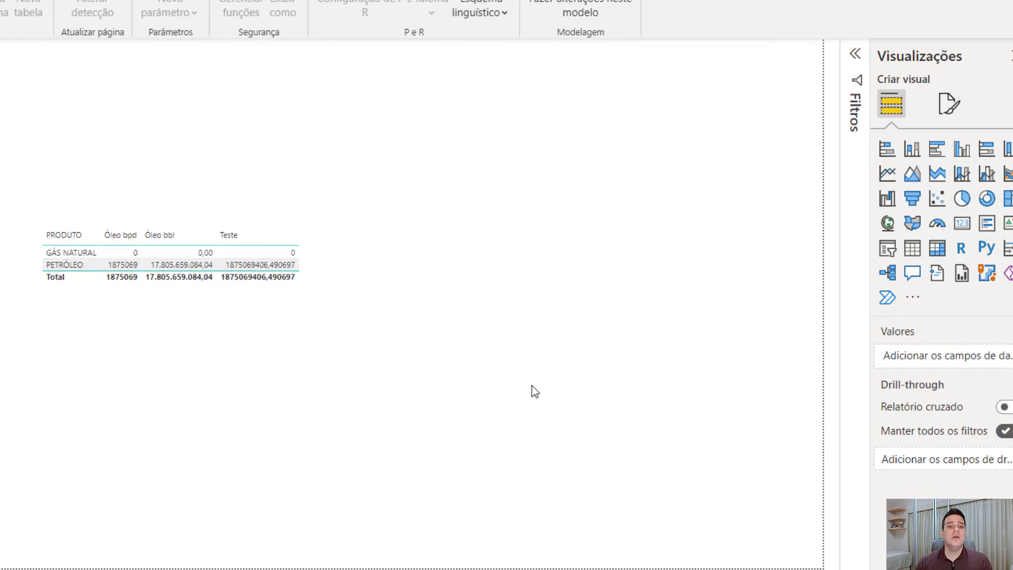
left_click(953, 278)
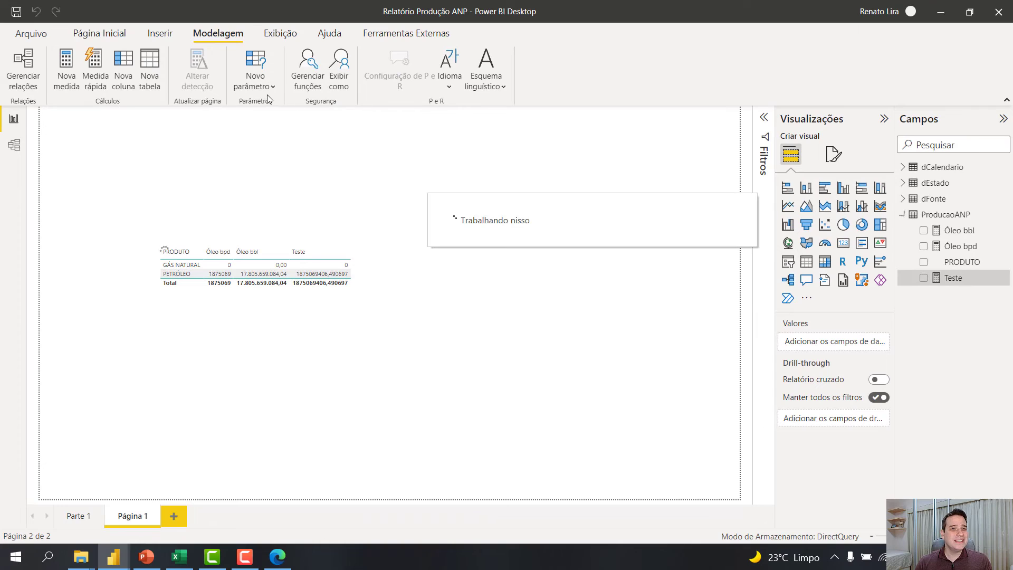
Step: Start a new field parameter named Parâmetro and include the ESTADO and REGIÃO fields from dEstado
left_click(230, 36)
left_click(260, 84)
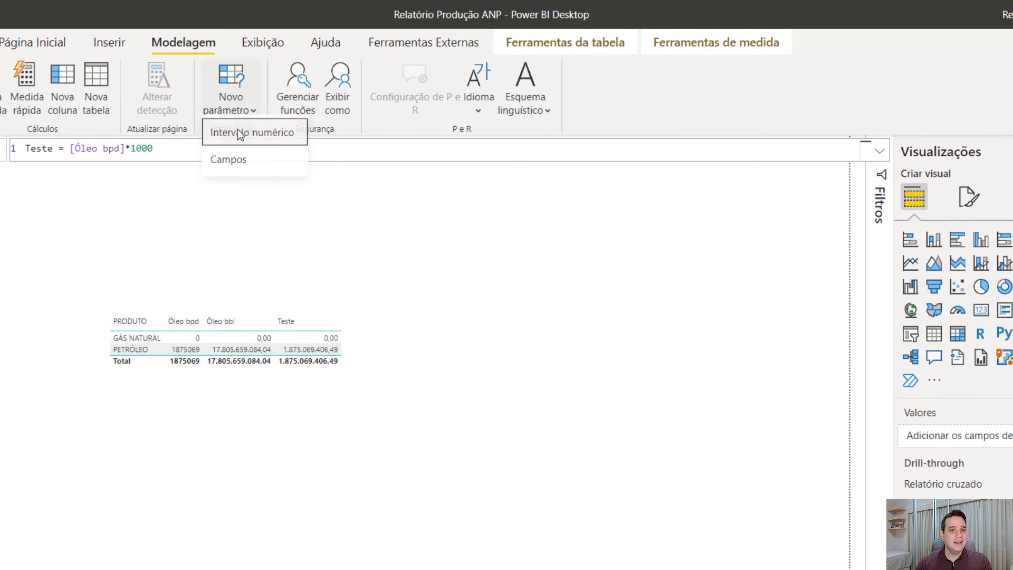
left_click(245, 162)
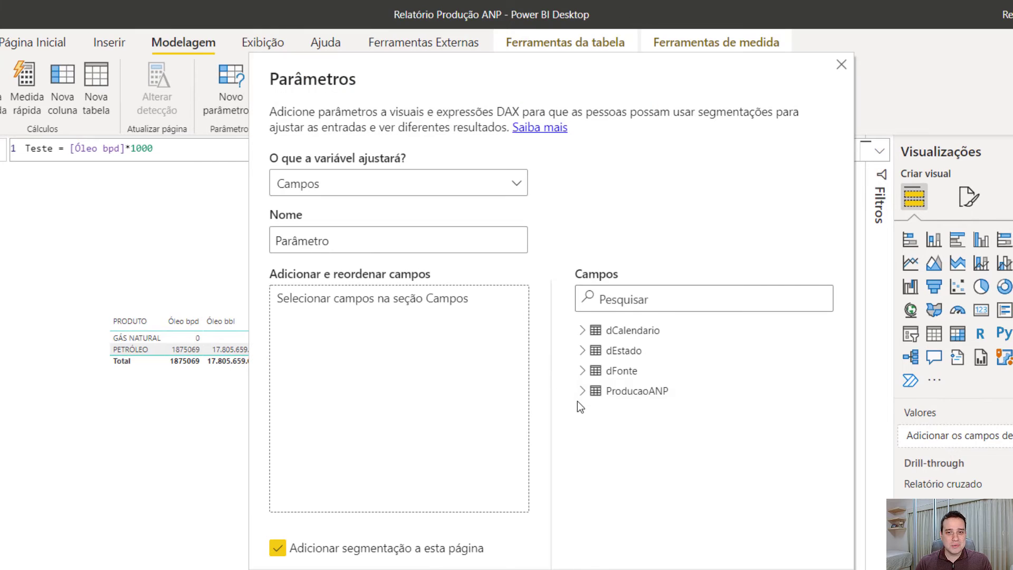
left_click(583, 391)
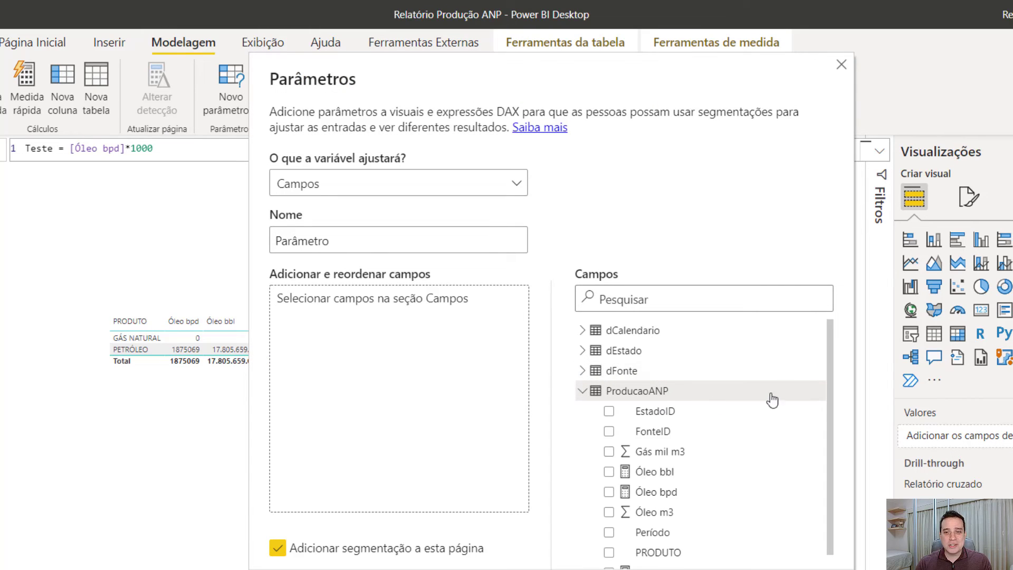
scroll(831, 386, "down", 1)
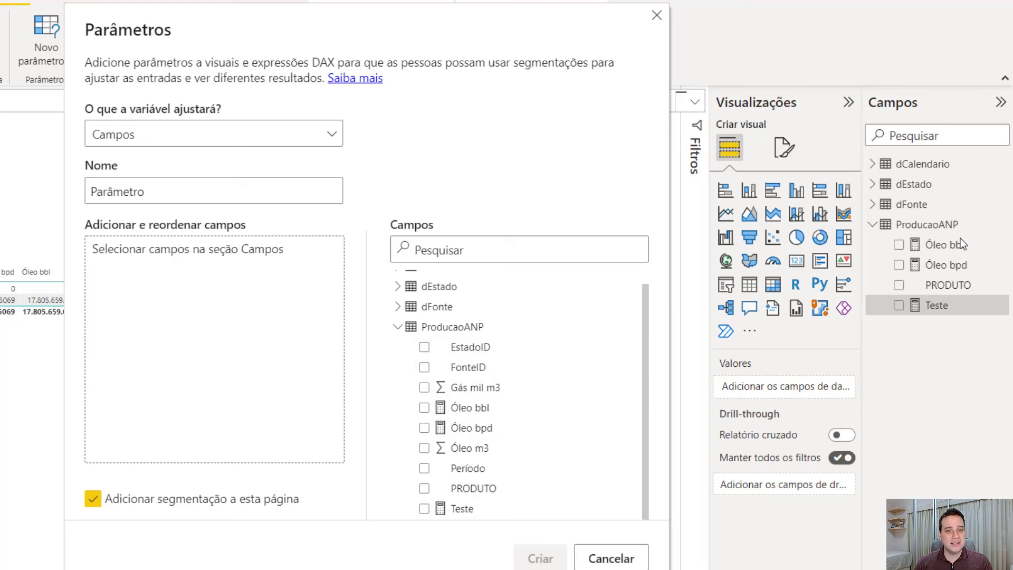
left_click(402, 286)
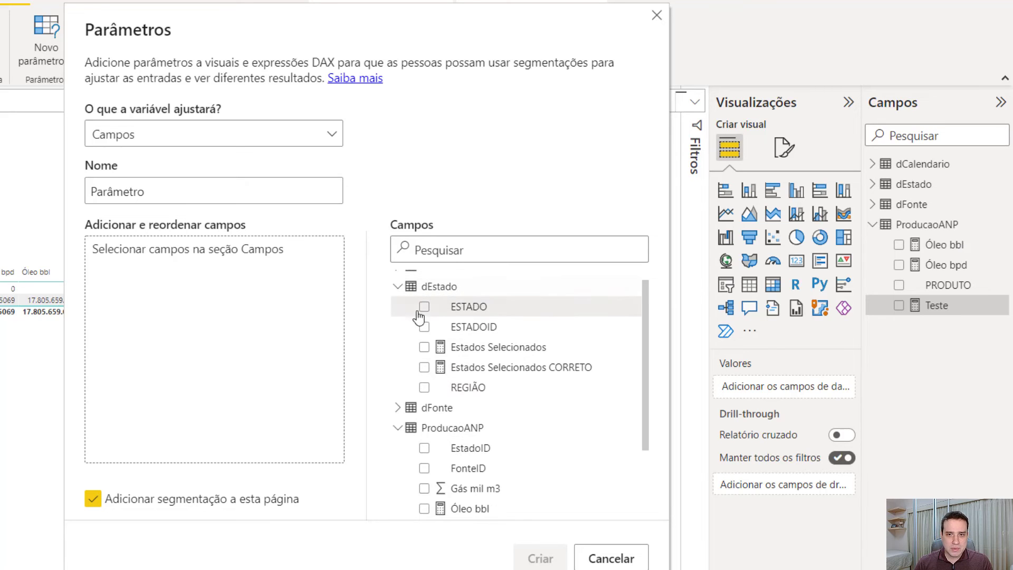
left_click(423, 306)
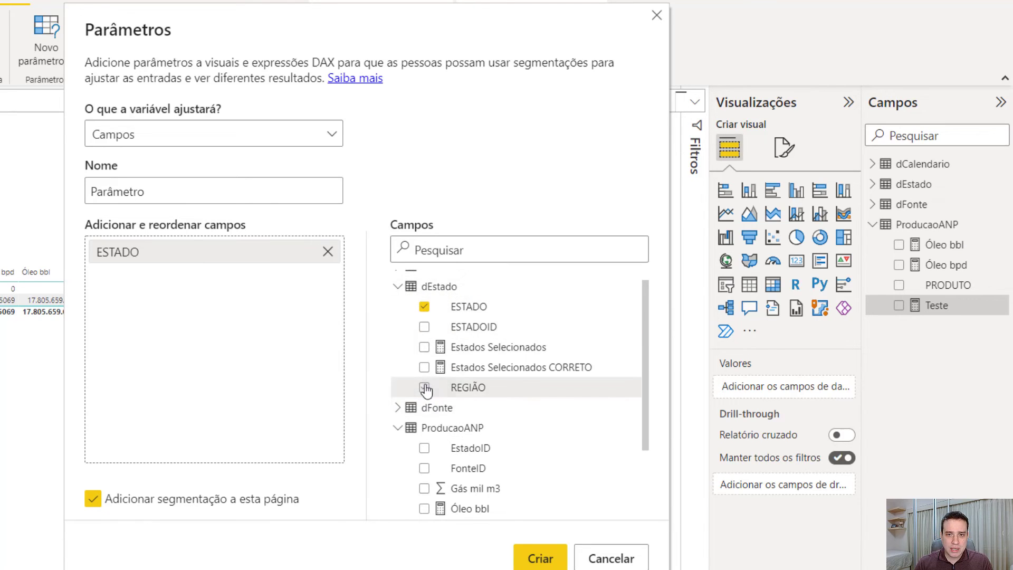
left_click(425, 388)
Step: Include Fonte, Óleo bpd and PRODUTO in the field parameter and create it with a slicer on this page
left_click(398, 408)
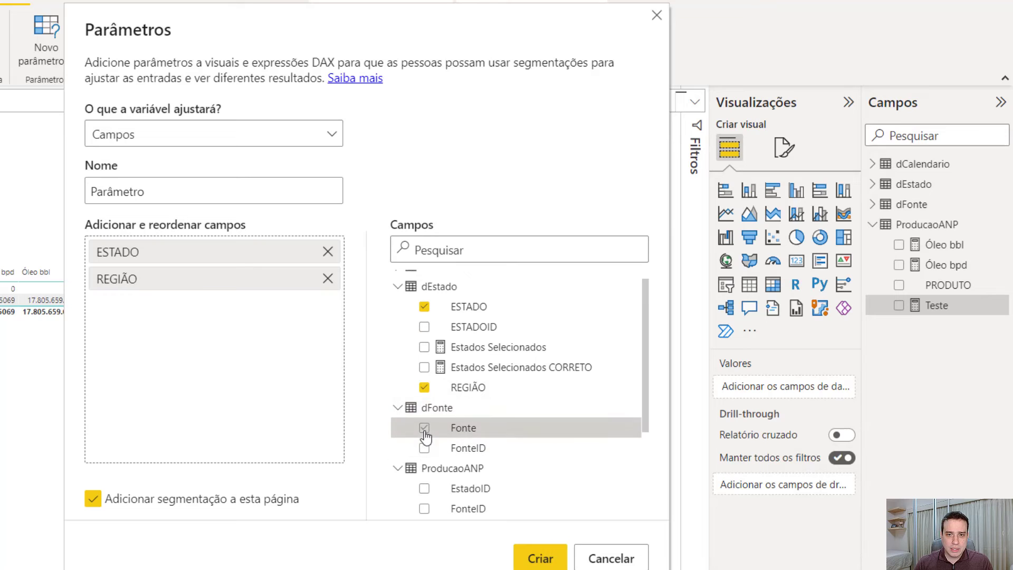
left_click(424, 428)
scroll(424, 428, "down", 5)
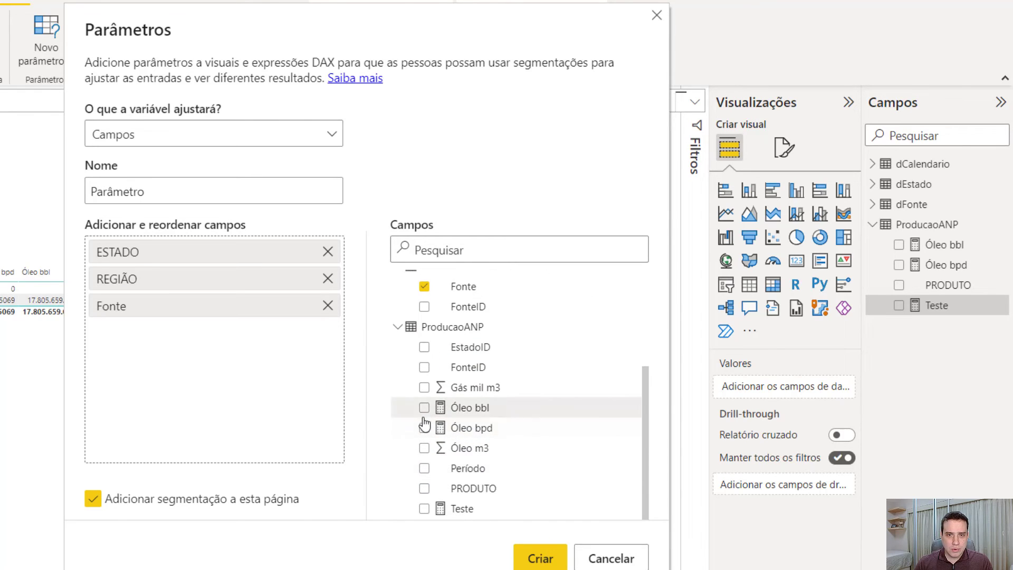
left_click(425, 428)
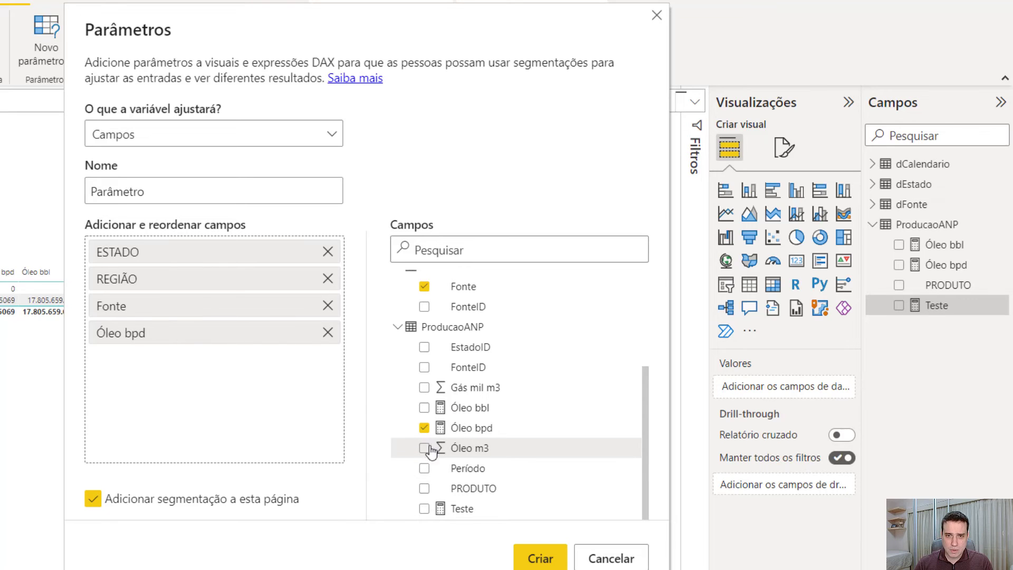
left_click(424, 488)
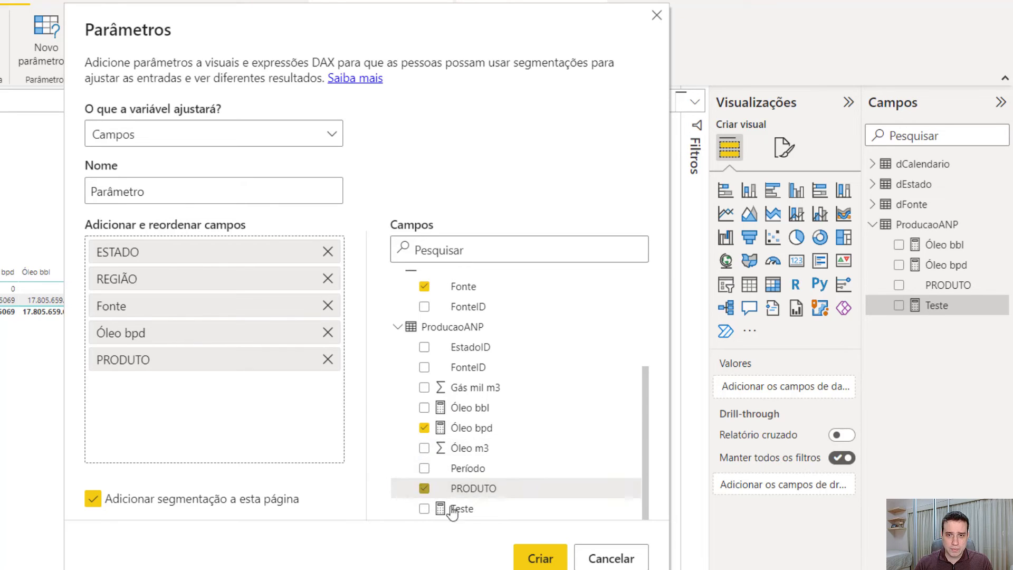
left_click(534, 560)
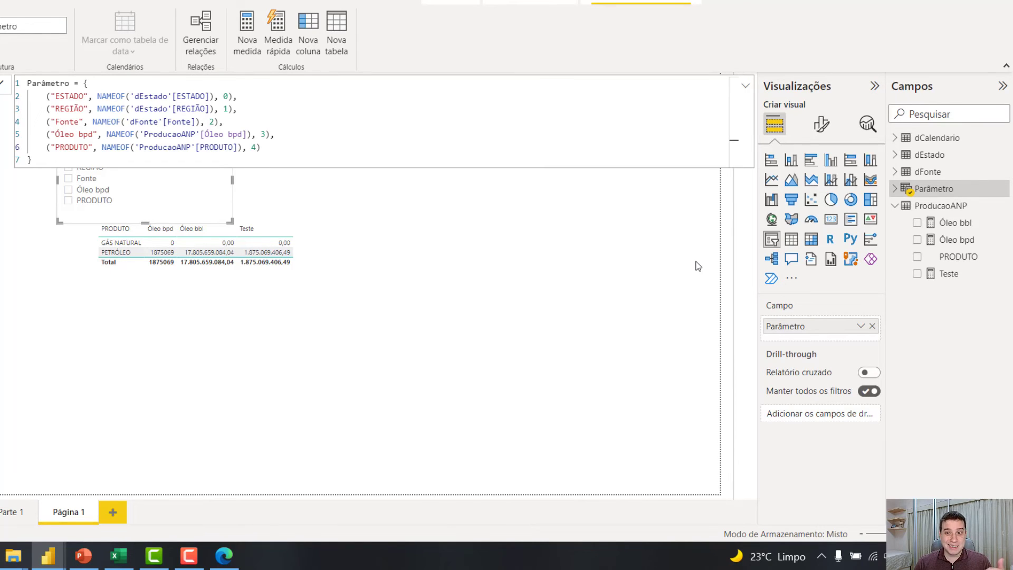
left_click(699, 266)
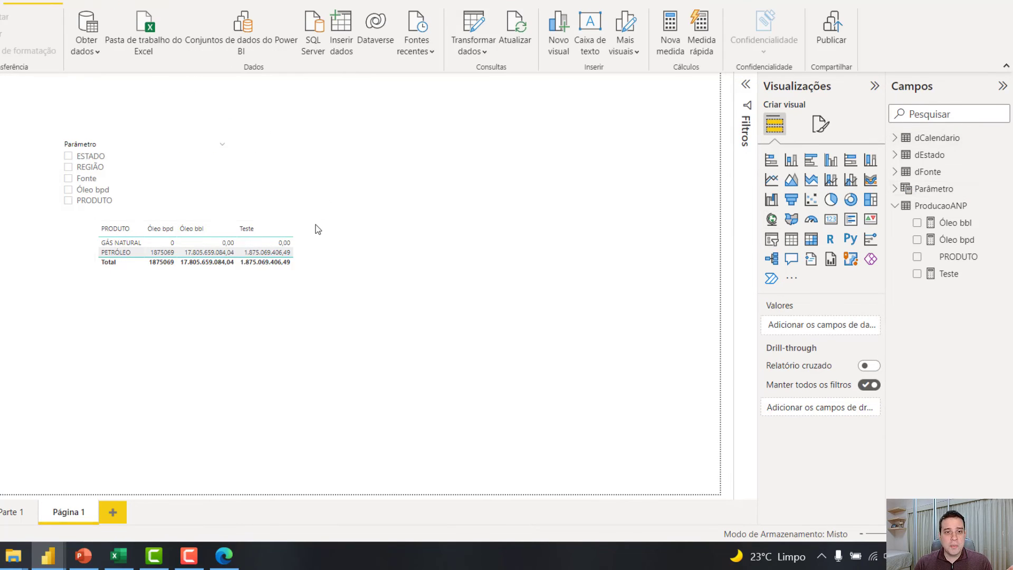
Step: Replace all of the table visual's columns with the Parâmetro field and enlarge the table
left_click(334, 261)
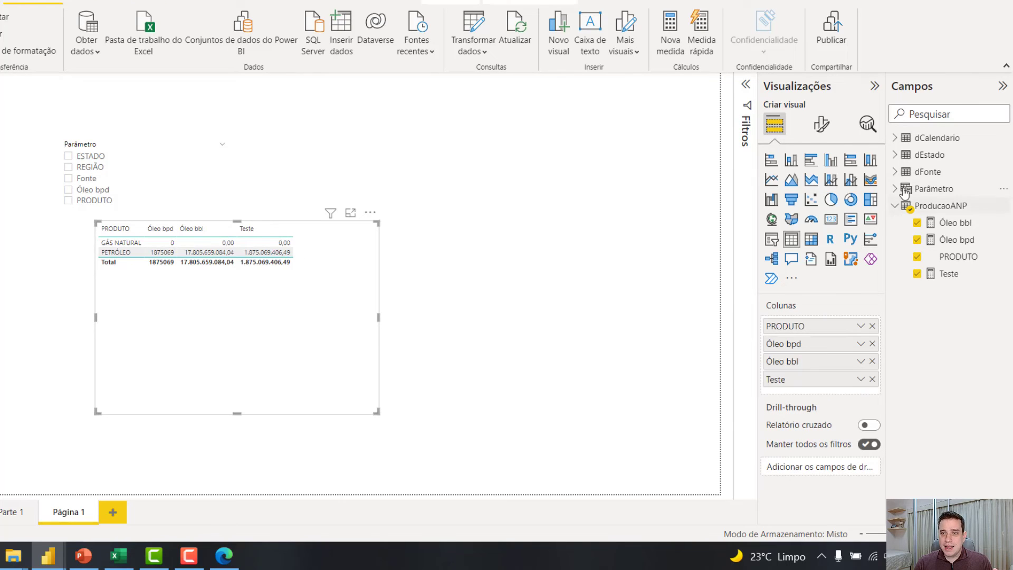
left_click(894, 188)
left_click_drag(947, 206, 833, 327)
left_click(872, 343)
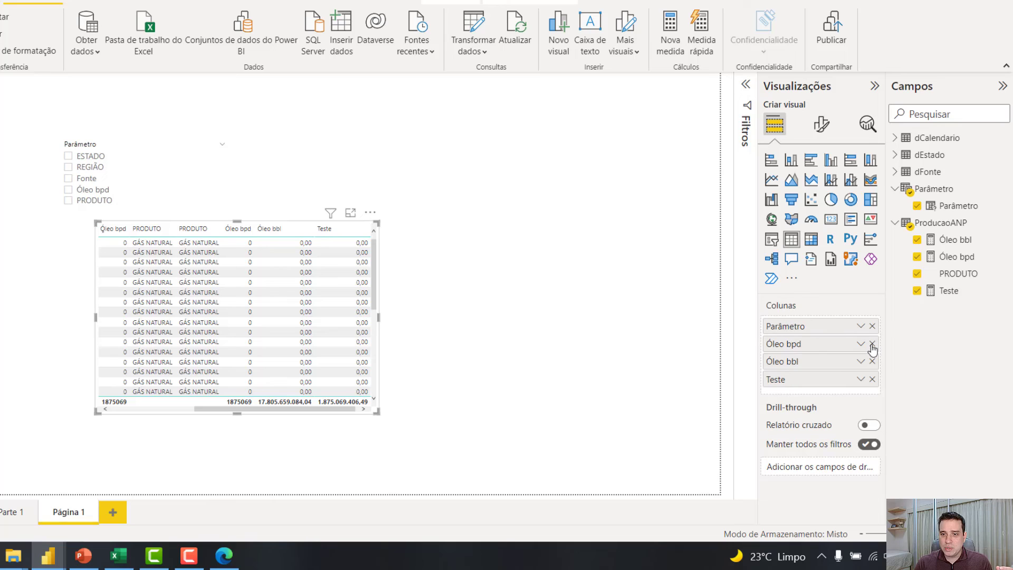
left_click(872, 343)
left_click(872, 343)
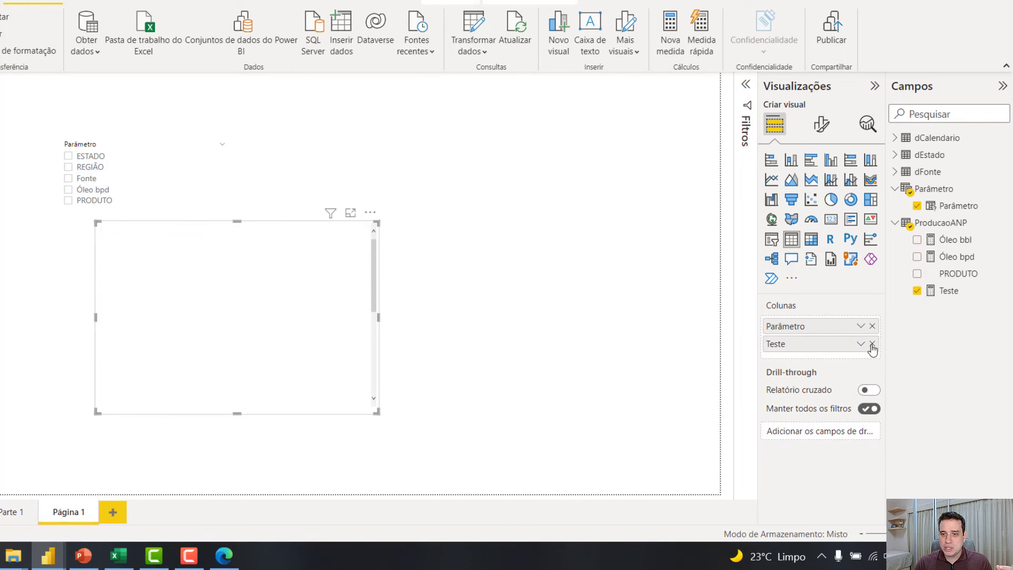
left_click(872, 343)
left_click_drag(379, 413, 552, 451)
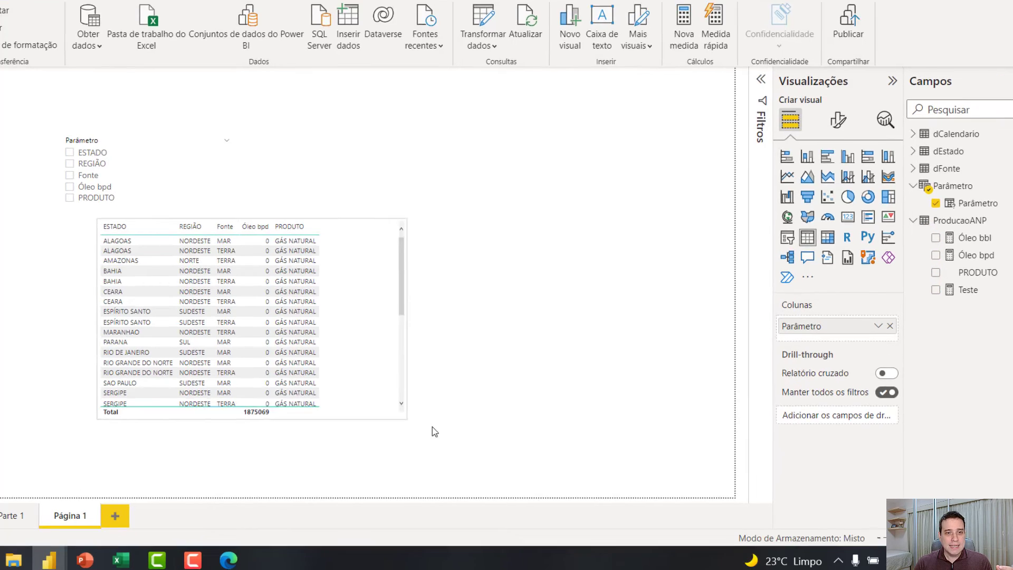
left_click_drag(781, 495, 786, 494)
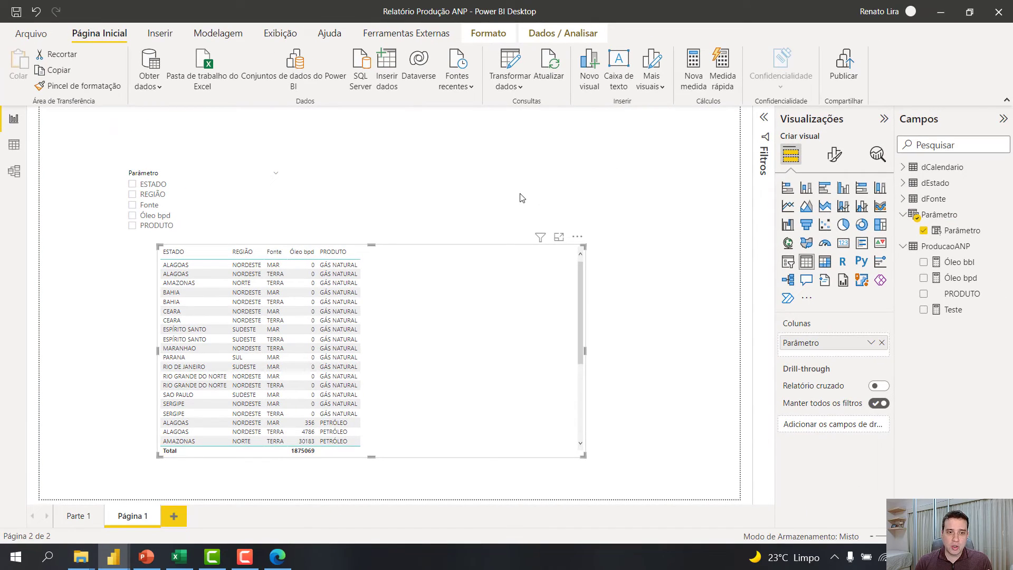
Step: Switch to the Power BI service in Edge and open permission management for Dataset Produção ANP
left_click(276, 561)
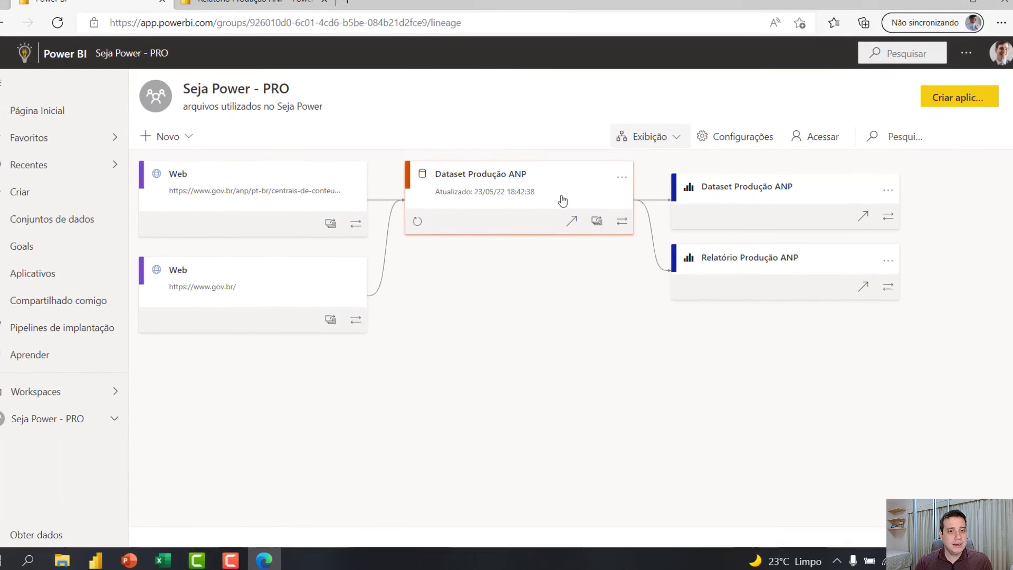
left_click(621, 177)
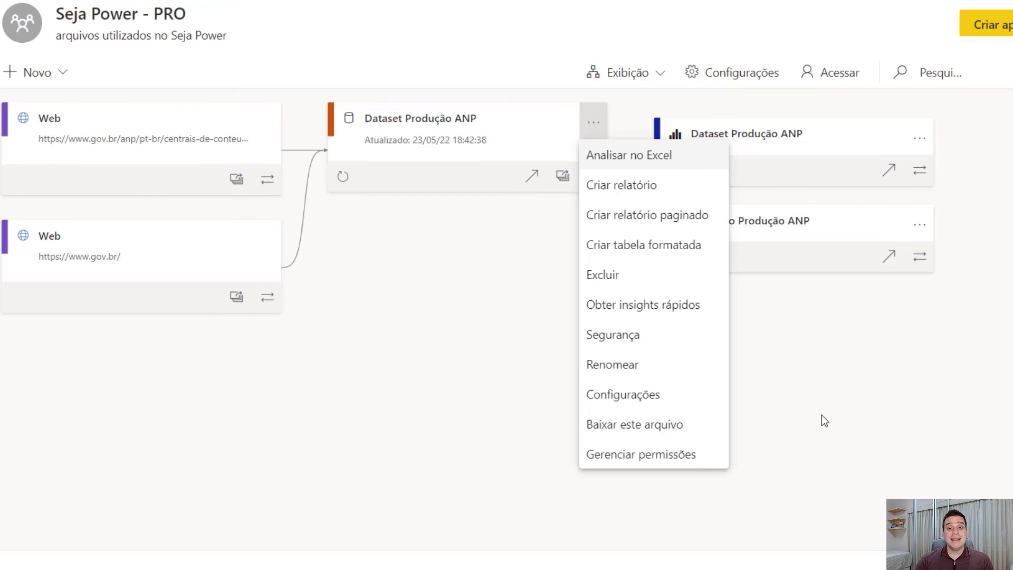
left_click(669, 467)
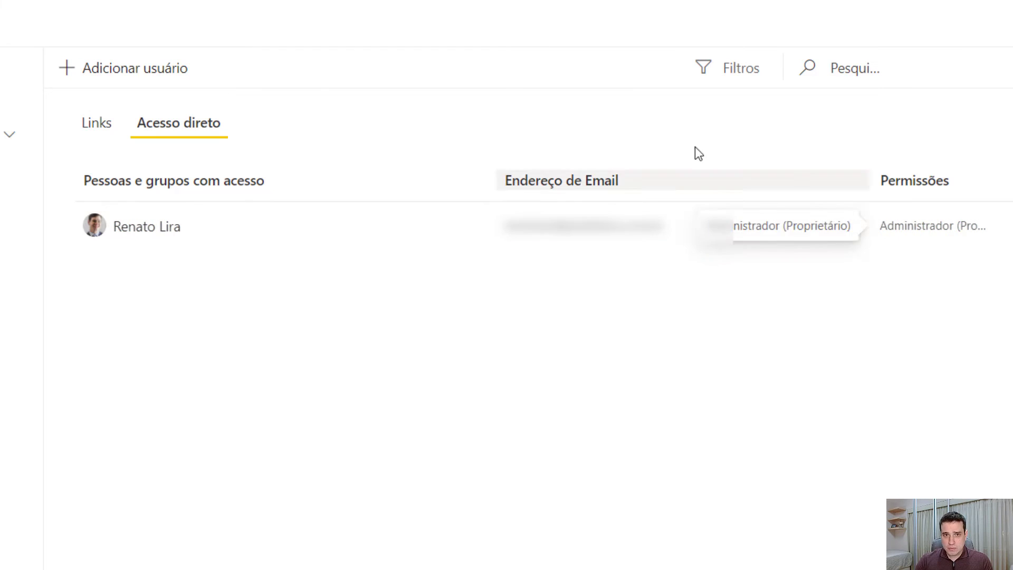
Step: Grant a colleague direct access to the dataset with resharing, content creation and email notification all disabled
left_click(84, 73)
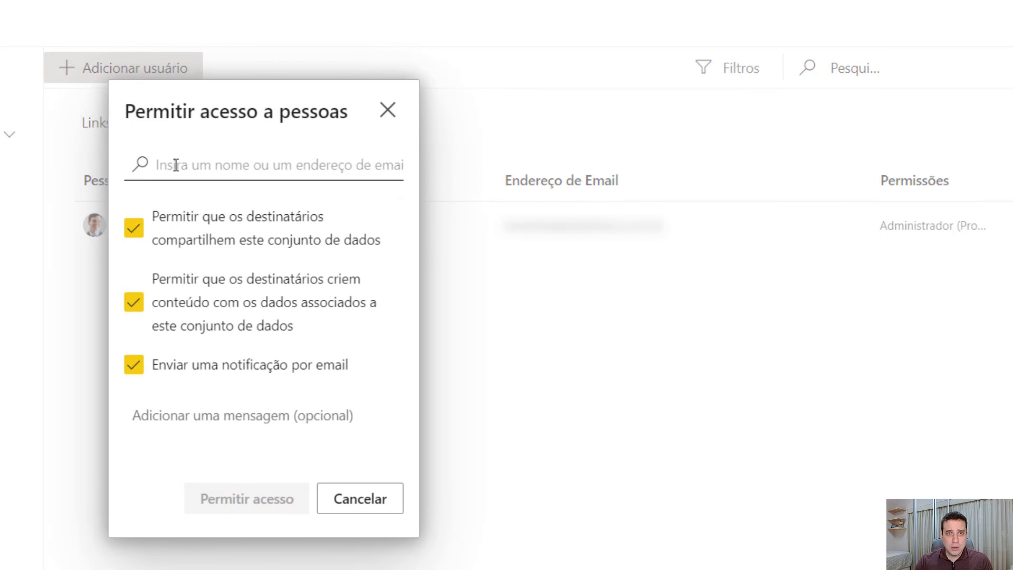
type("ruy")
left_click(140, 255)
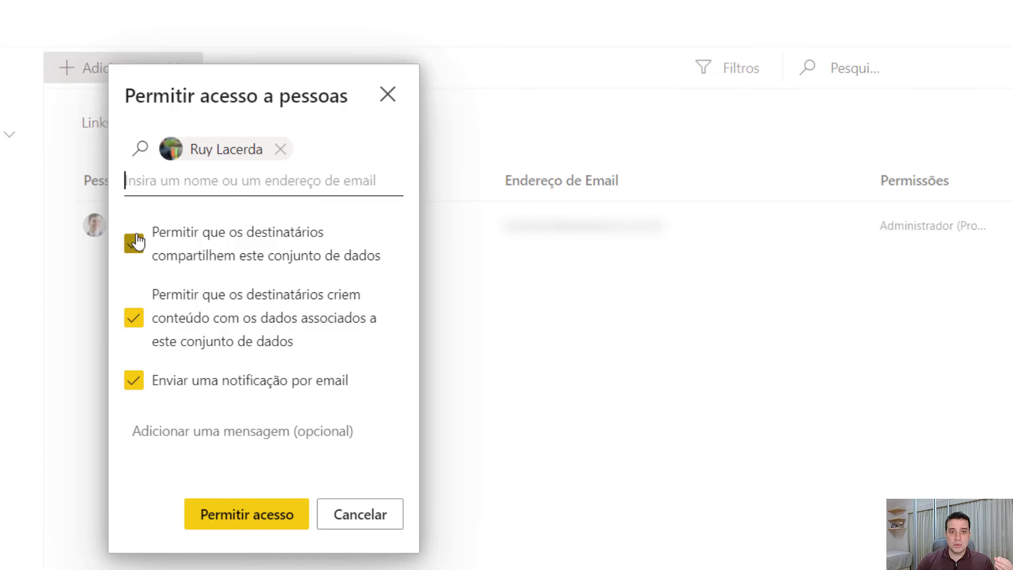
left_click(134, 244)
left_click(134, 317)
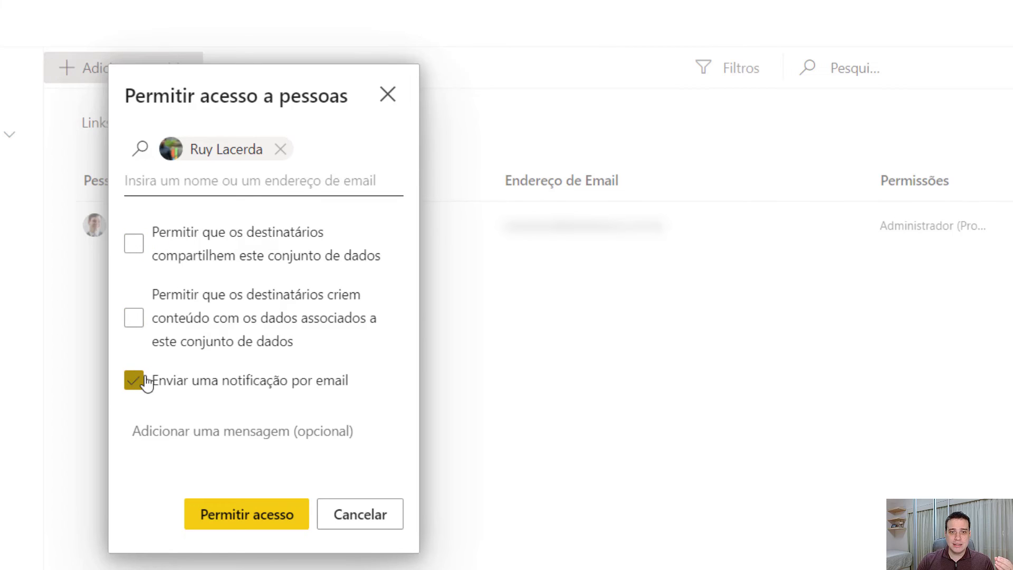
left_click(135, 379)
left_click(272, 515)
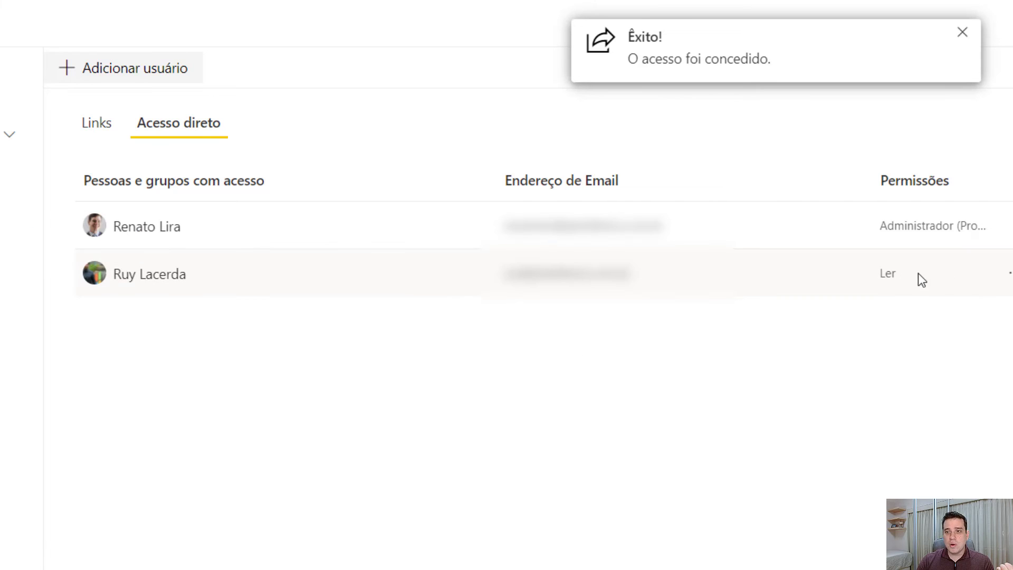
left_click(1005, 274)
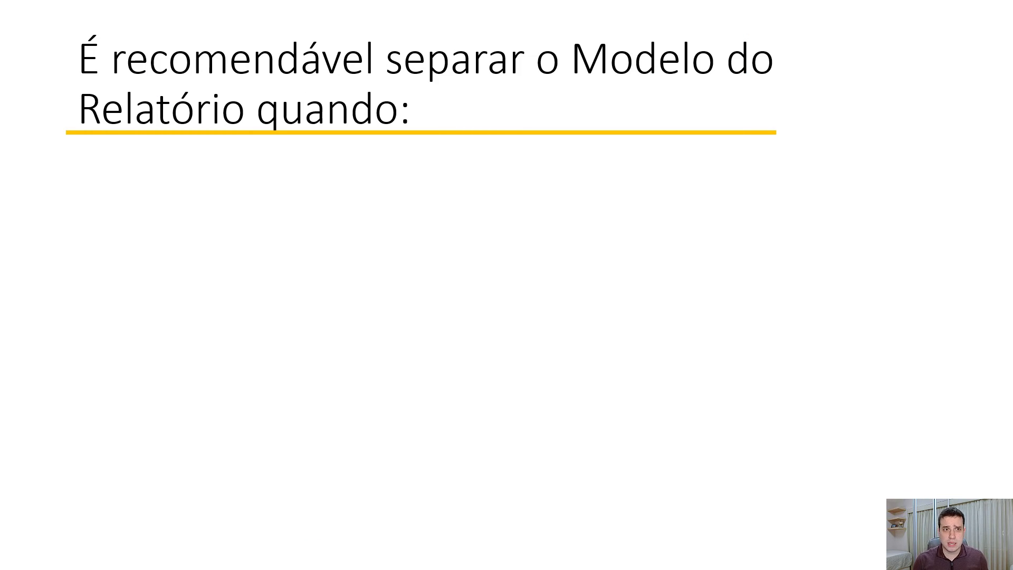
key("Right")
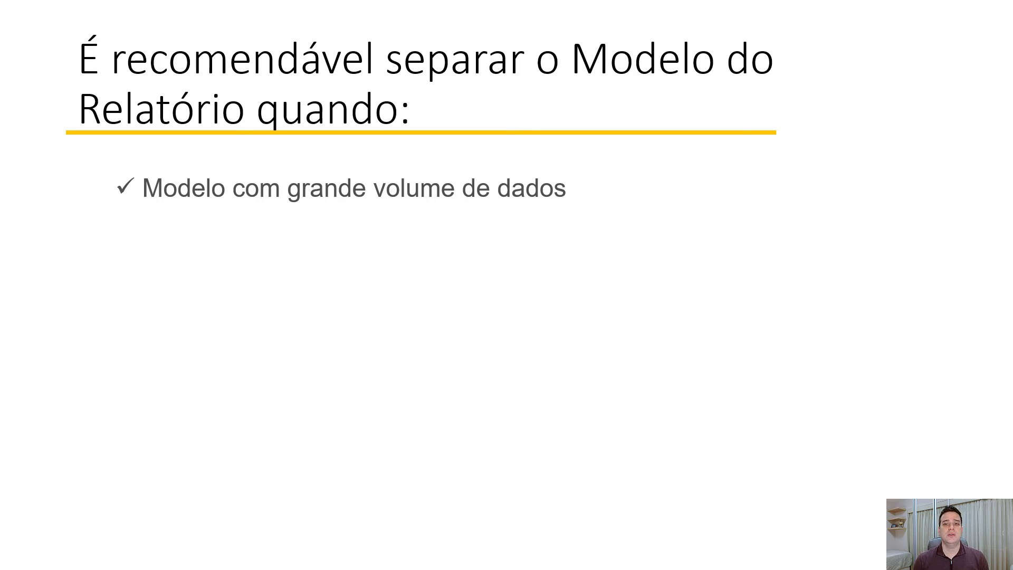